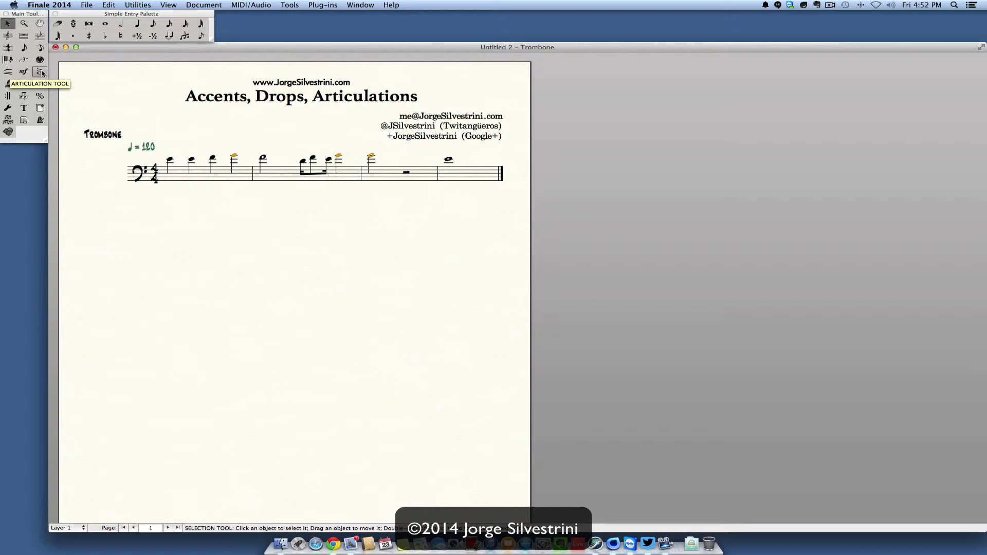
- With the Articulation Tool active, pick the first trombone note to receive an articulation
click(40, 73)
click(40, 75)
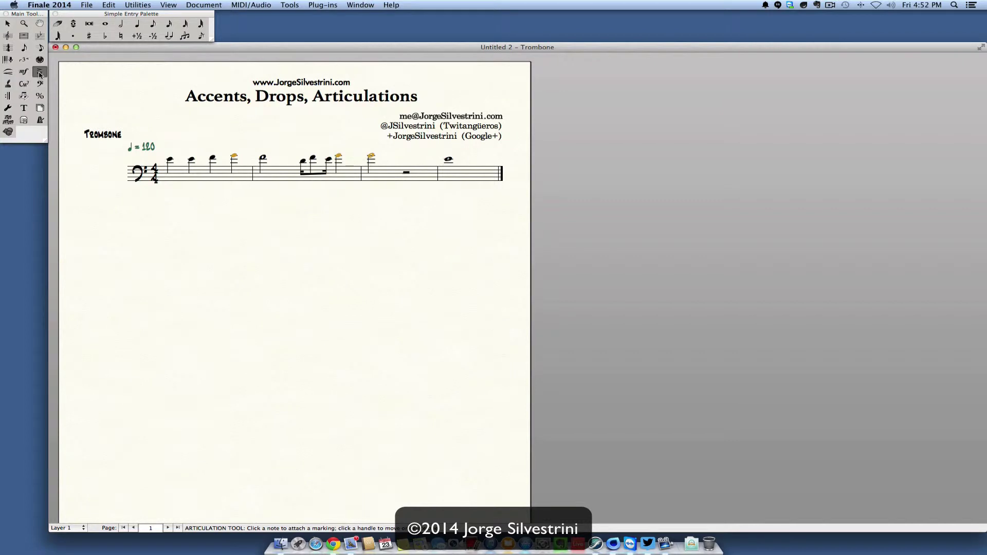
click(170, 160)
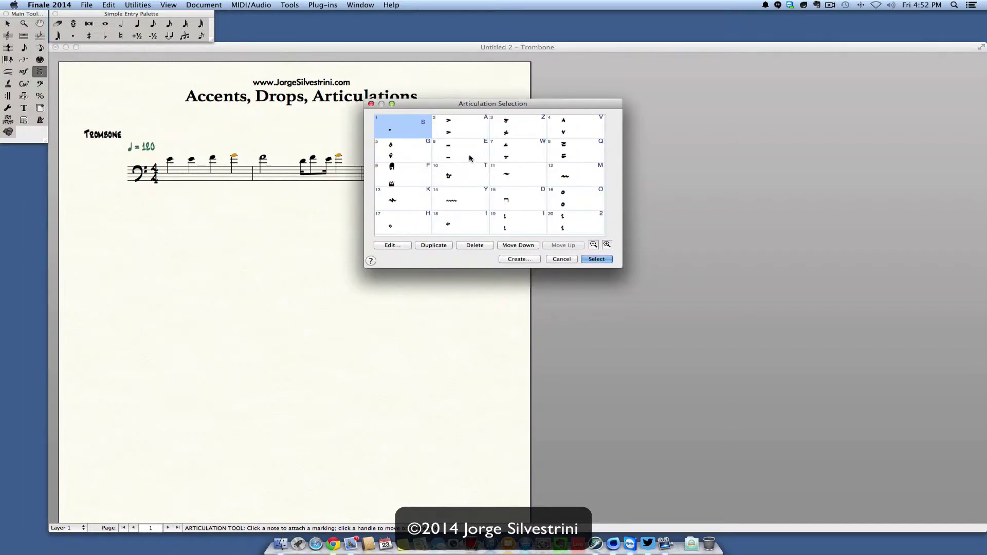
- Browse the Articulation Selection list and attach articulation 1, the staccato dot
scroll(470, 180, down, 5)
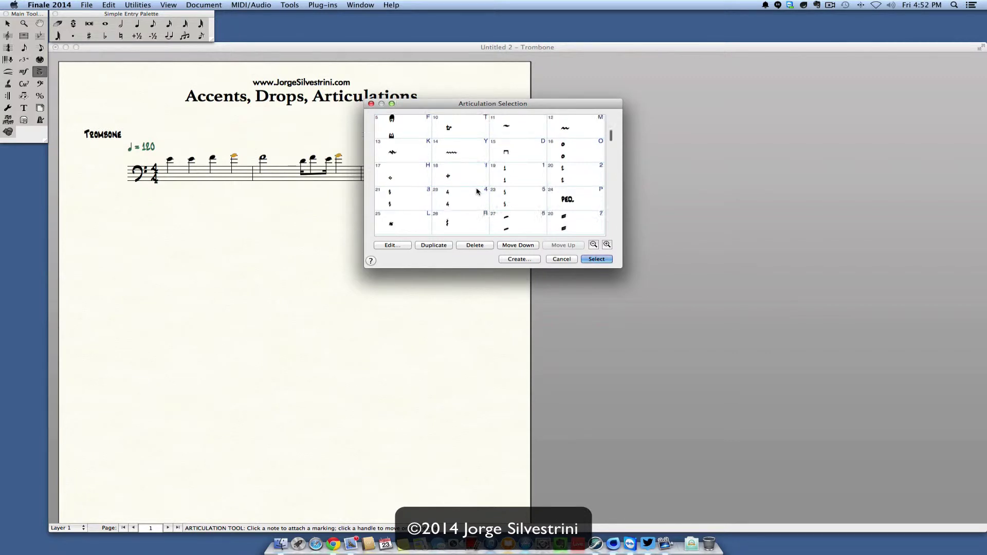
scroll(477, 191, up, 5)
scroll(477, 191, down, 6)
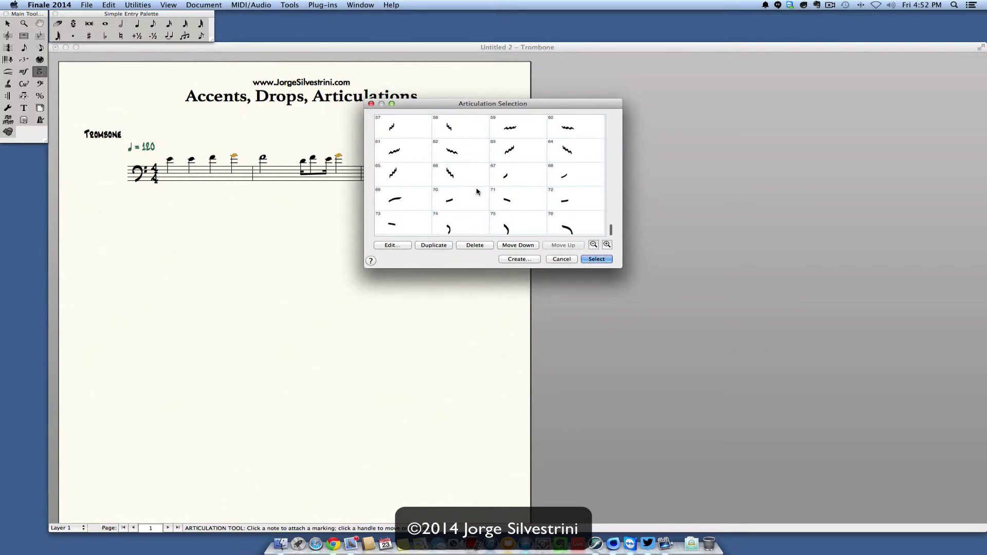
scroll(476, 192, up, 5)
scroll(477, 192, down, 7)
scroll(477, 192, up, 7)
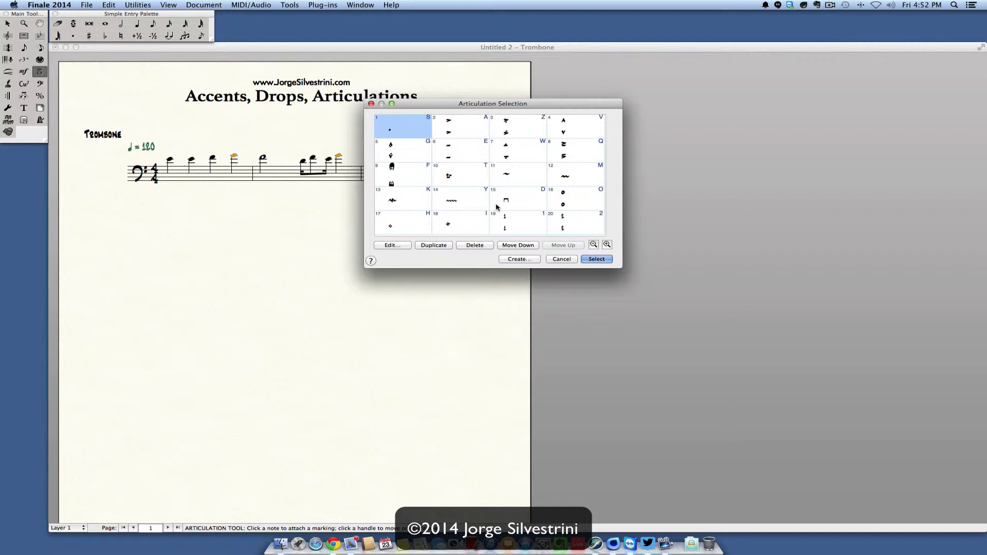
scroll(514, 207, down, 4)
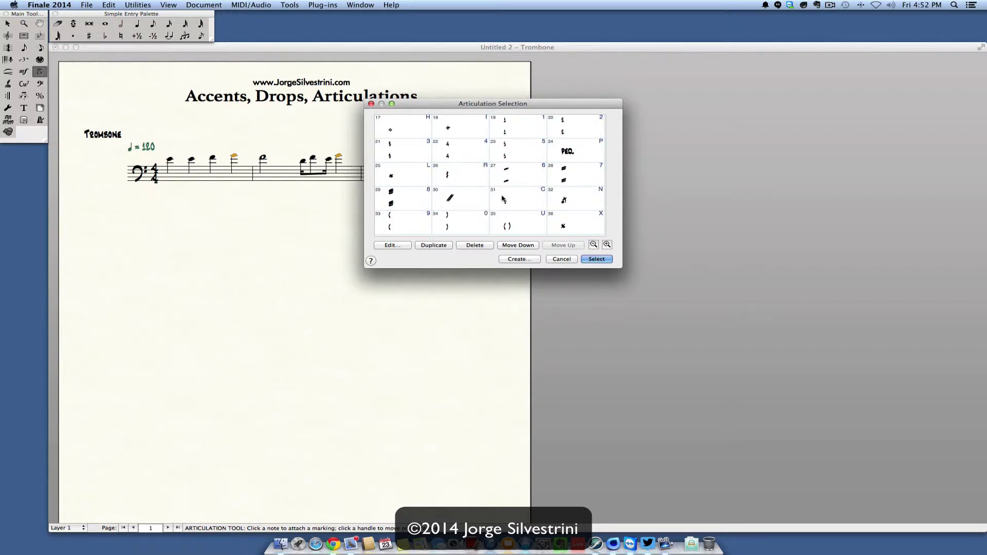
scroll(517, 207, down, 2)
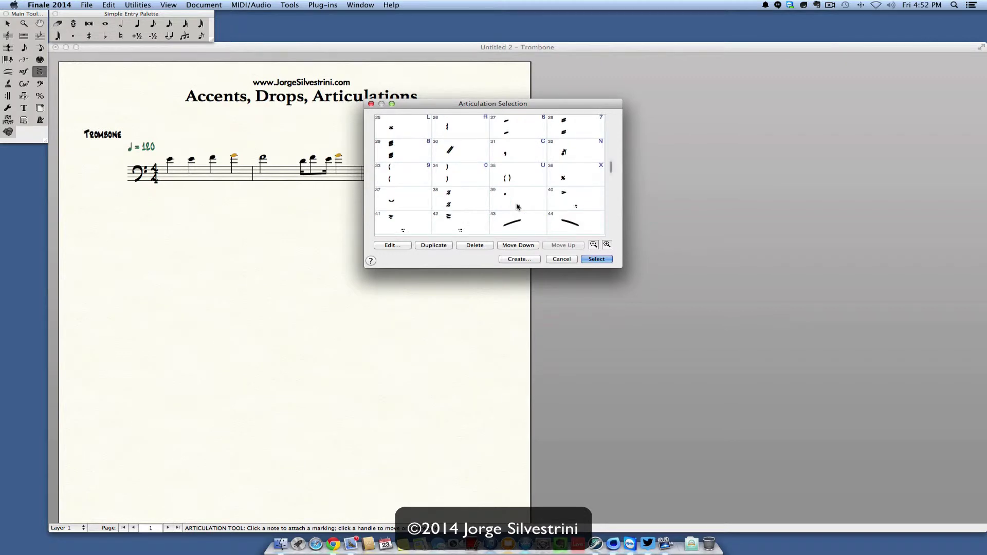
scroll(492, 211, down, 1)
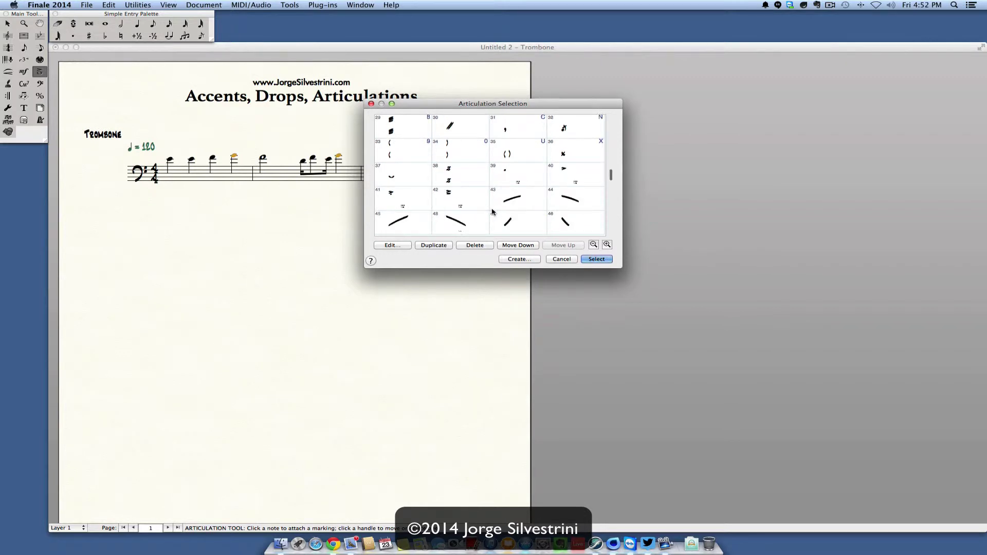
scroll(492, 212, down, 2)
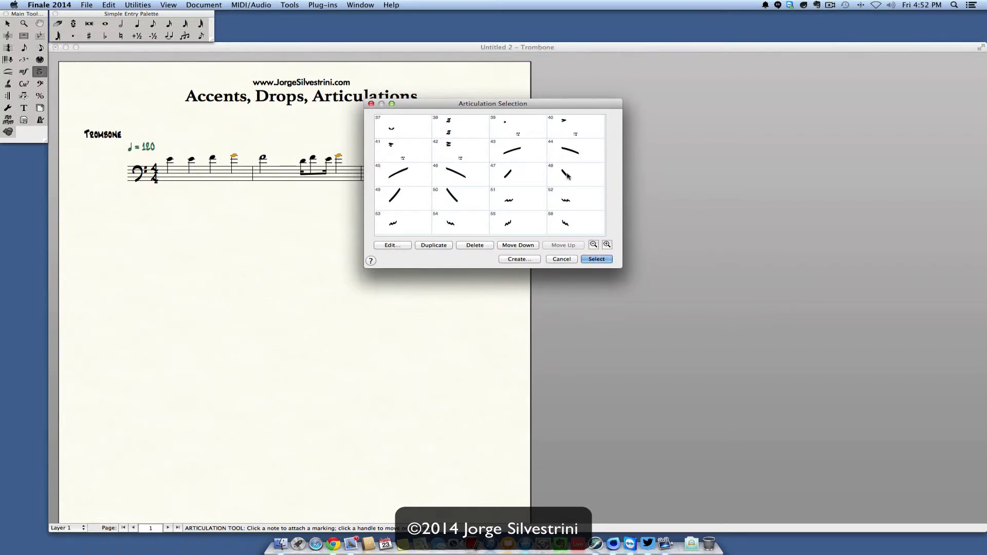
scroll(528, 208, down, 2)
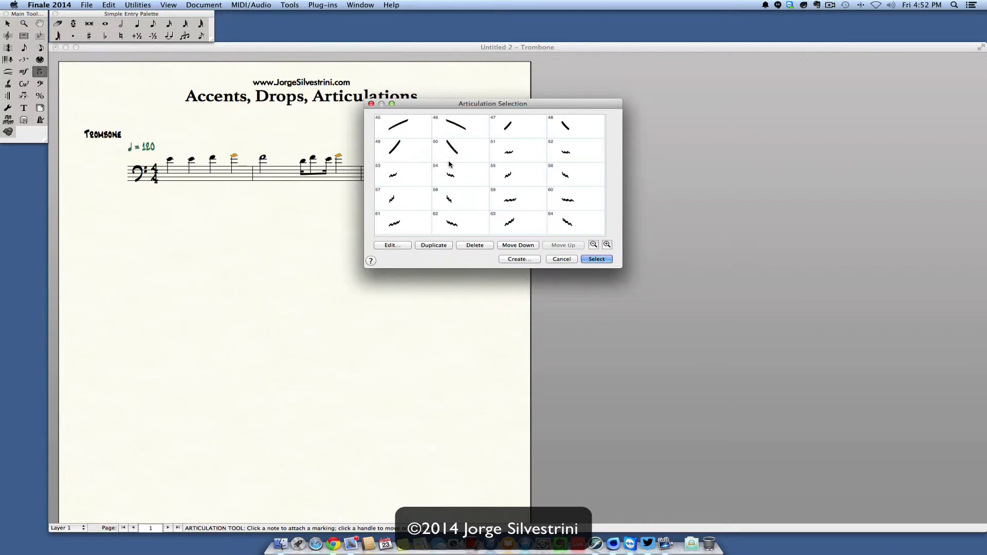
scroll(448, 164, up, 10)
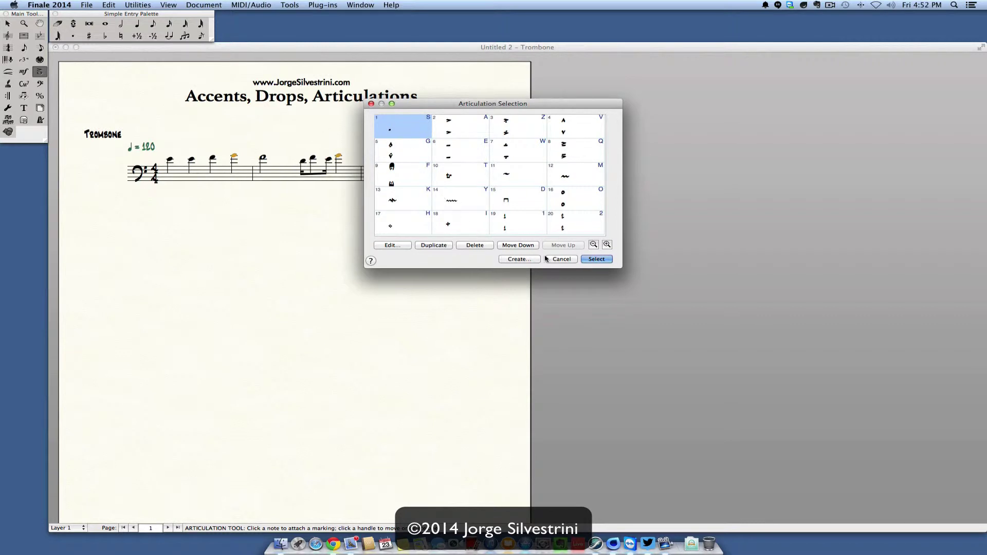
click(406, 152)
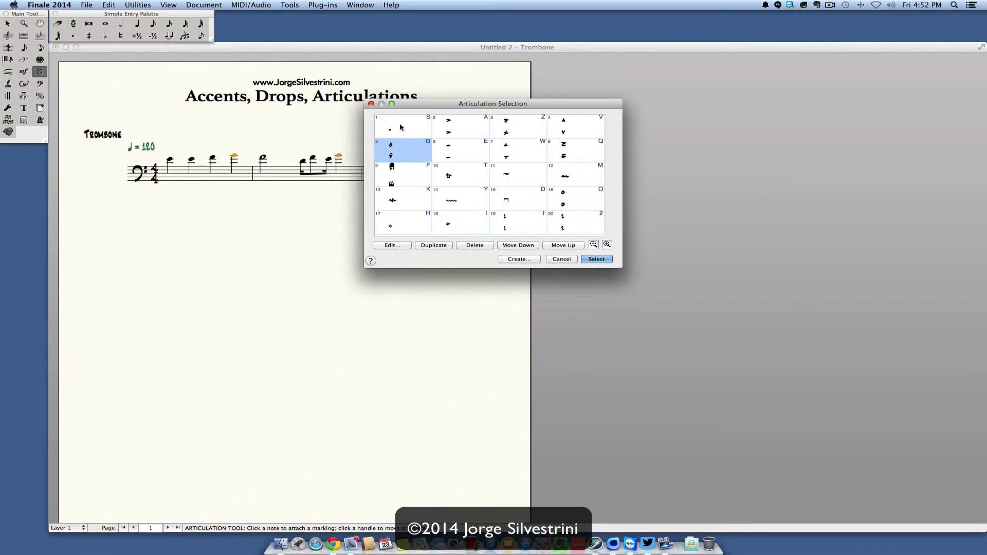
click(401, 130)
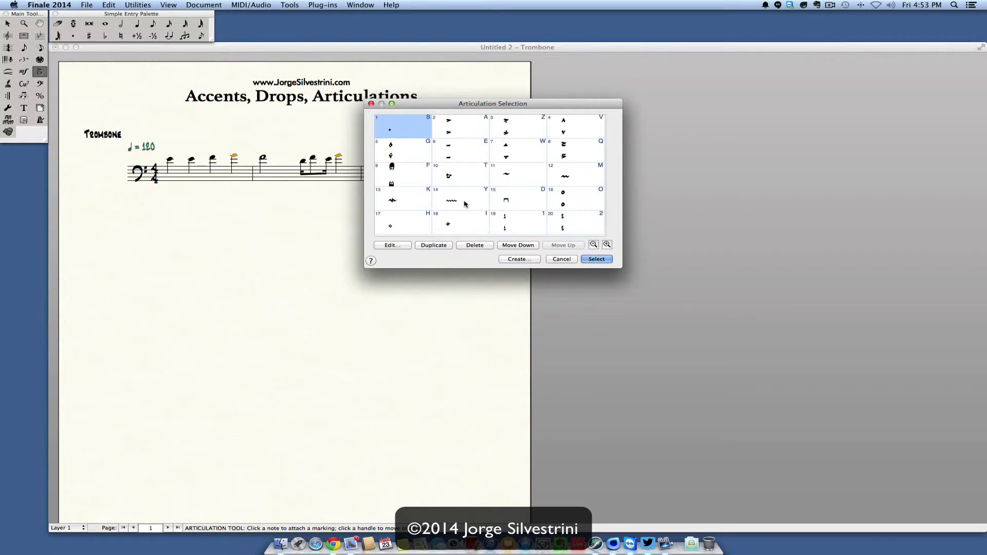
click(594, 259)
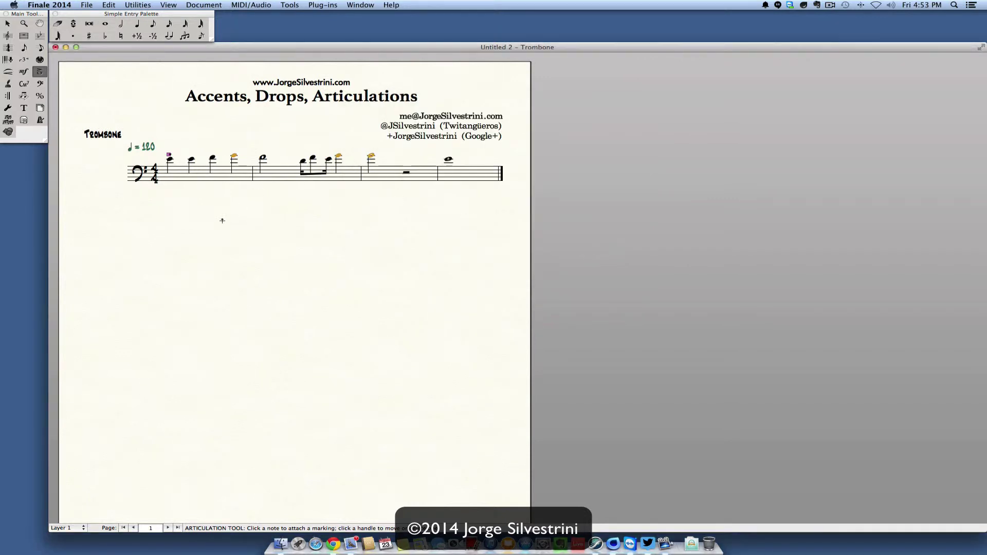
- Box-select all measure 1 notes with the Articulation Tool and choose articulation 3 for them
click(13, 28)
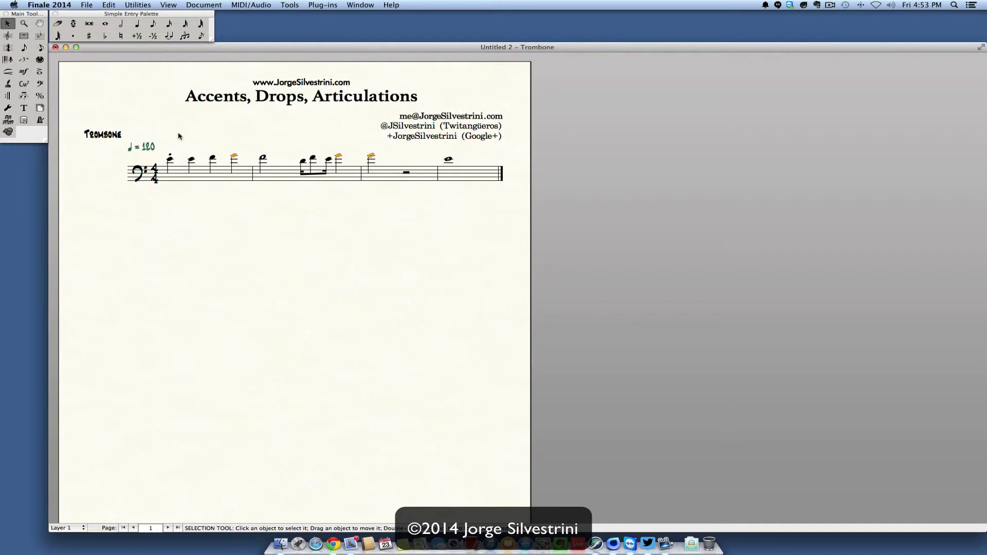
click(39, 72)
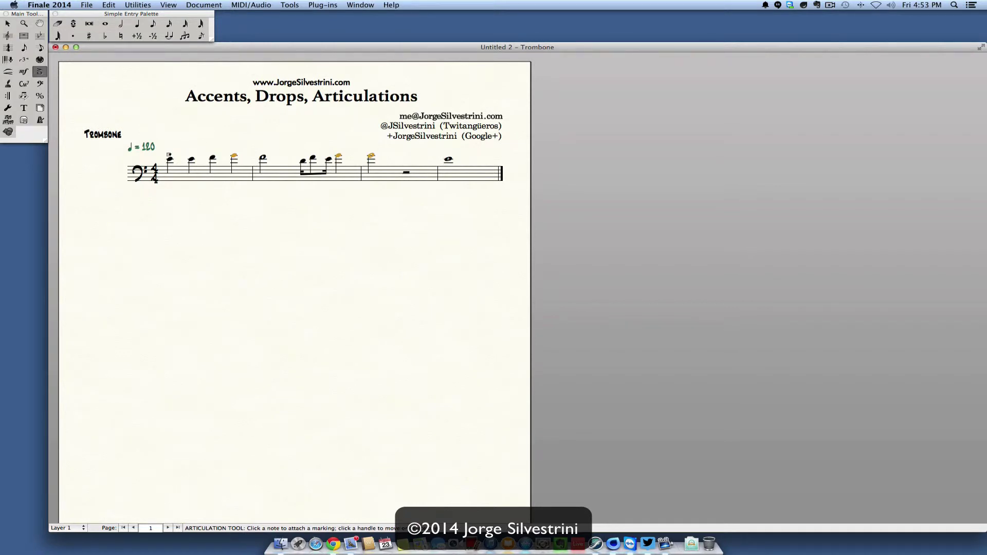
drag(185, 138, 252, 186)
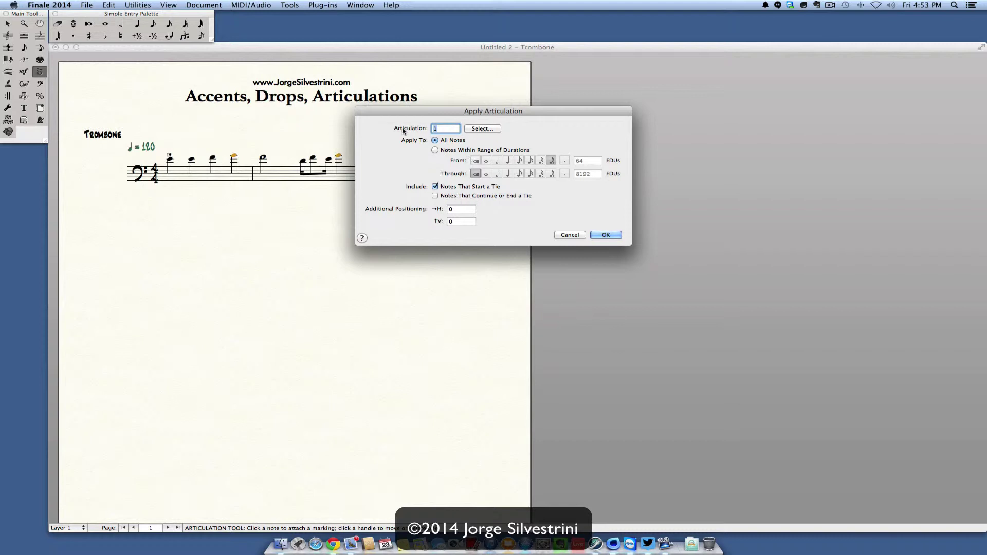
click(478, 131)
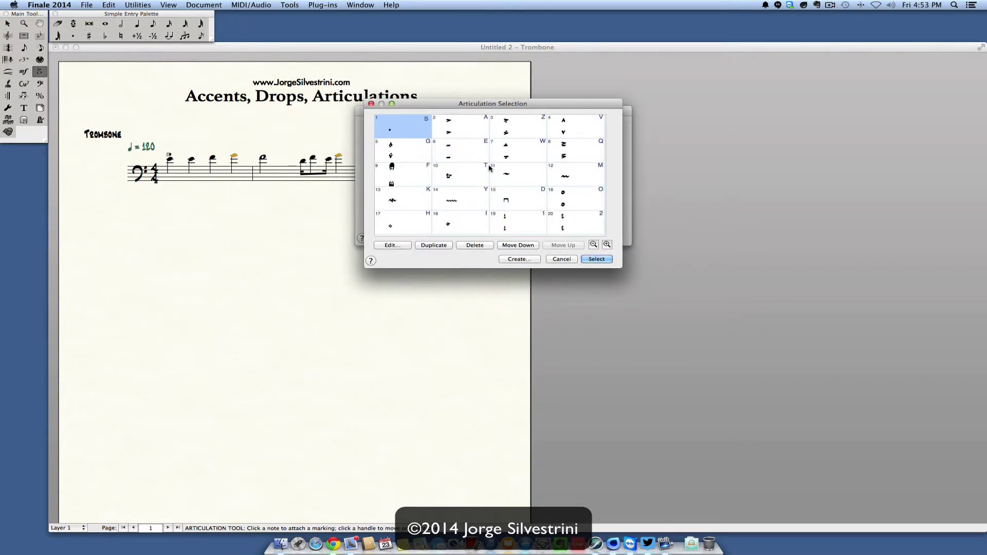
click(515, 132)
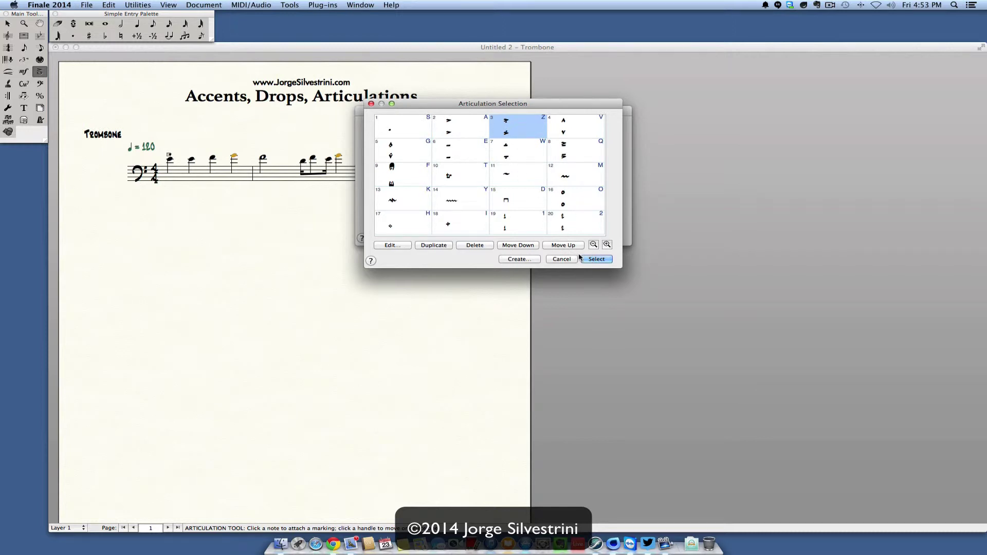
- Apply articulation 3 to all first-measure notes and add an accent to the measure-2 whole note
click(596, 259)
click(606, 235)
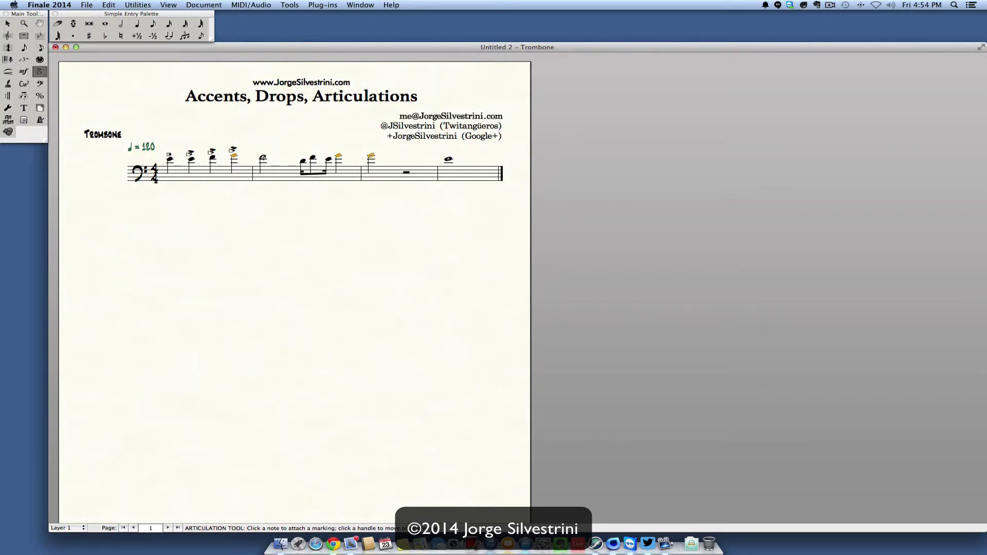
click(262, 157)
double_click(576, 142)
- Attach the drop, articulation 64, to the measure-2 whole note
click(263, 157)
scroll(452, 189, down, 5)
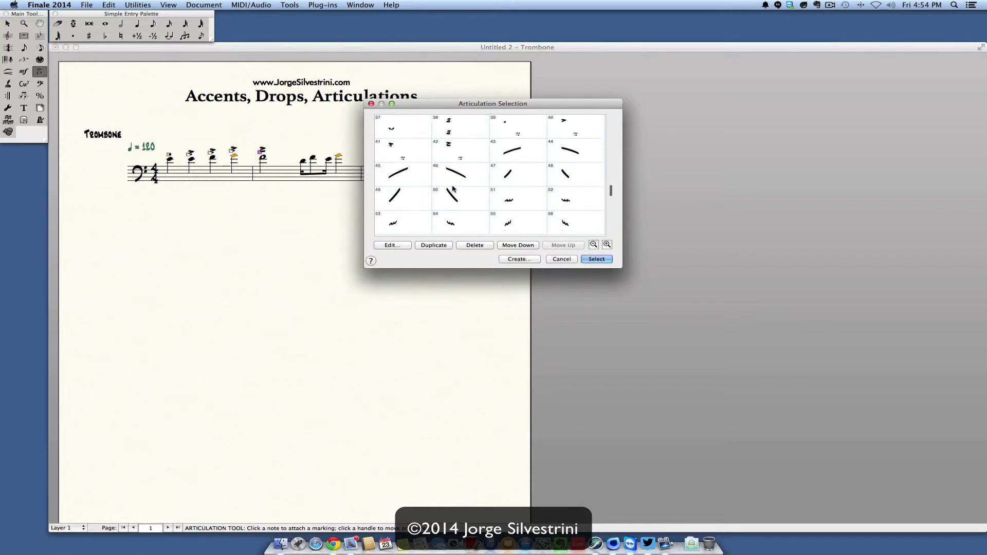
scroll(453, 189, down, 2)
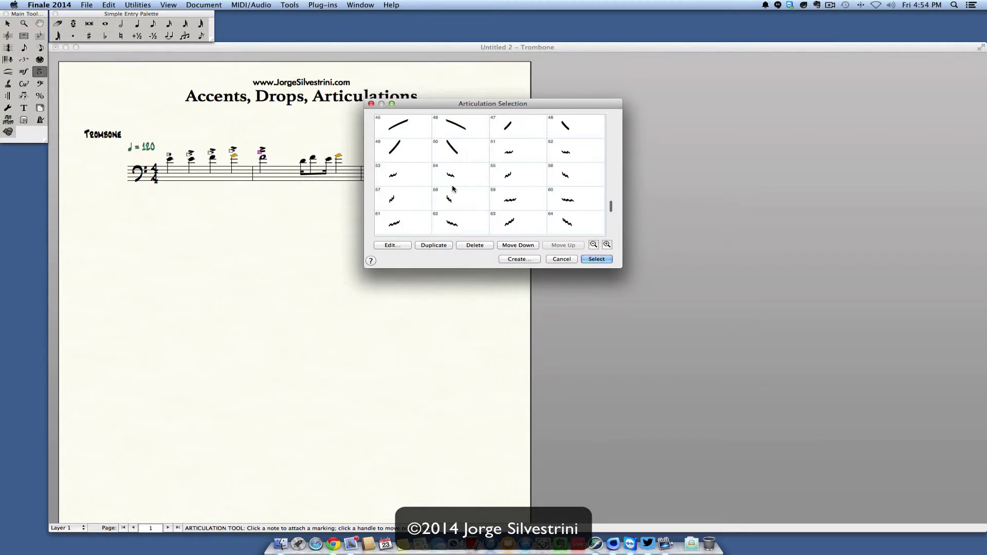
click(568, 222)
click(597, 259)
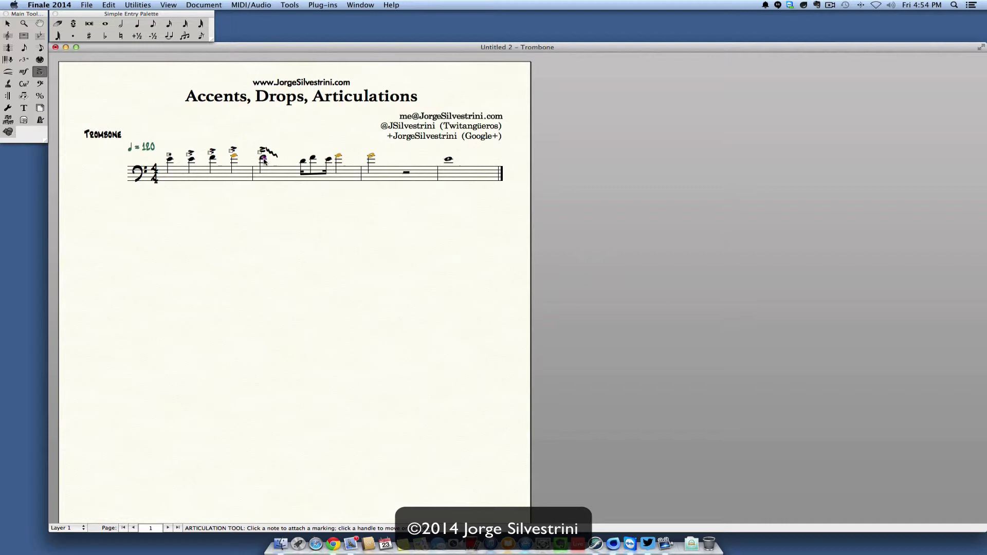
- Shift the drop down and right of the measure-2 note, then play the score back
key(Down)
key(Down)
key(Down)
key(Down)
key(Down)
drag(264, 163, 267, 168)
key(Escape)
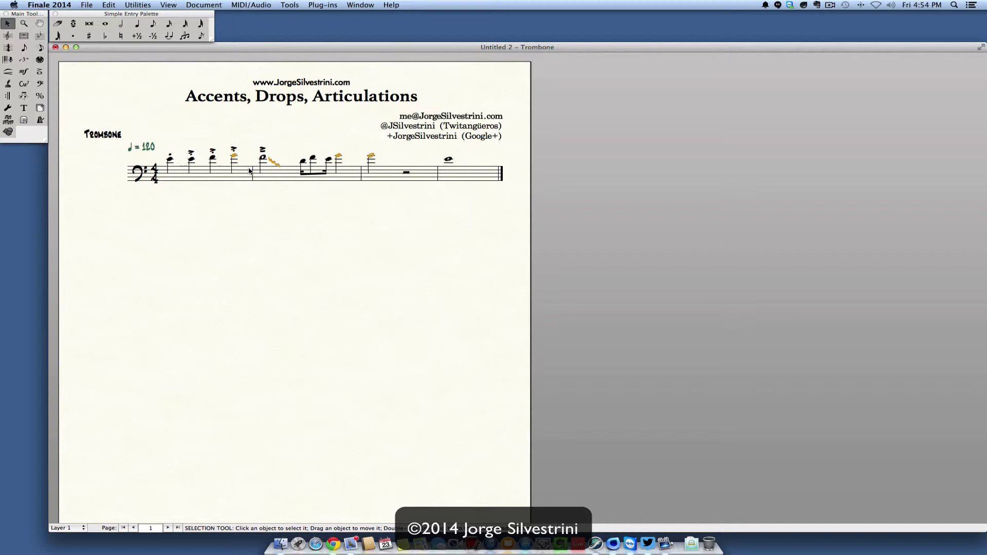
key(space)
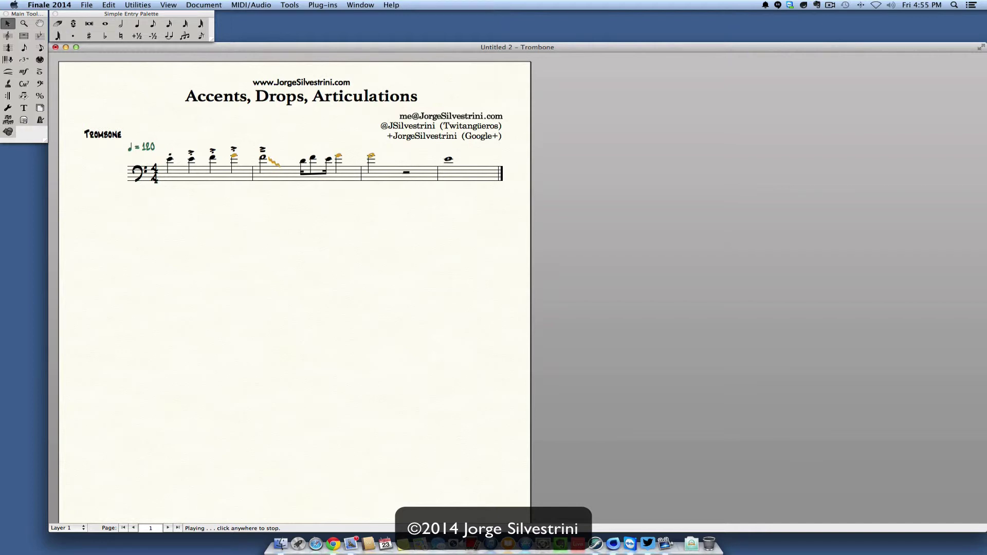
- Replay the score from measure 1, then stop playback and clear the selection
click(169, 178)
key(space)
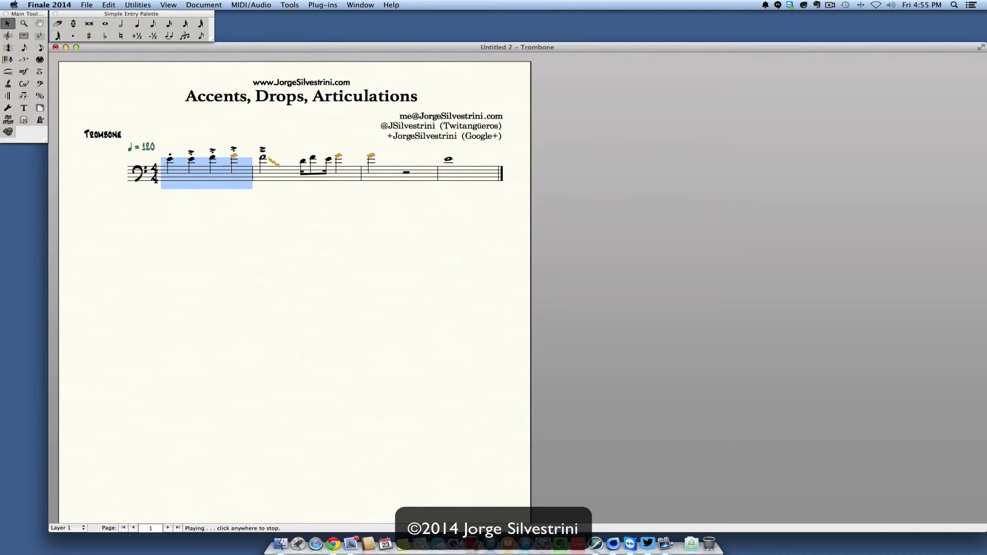
click(169, 178)
click(250, 197)
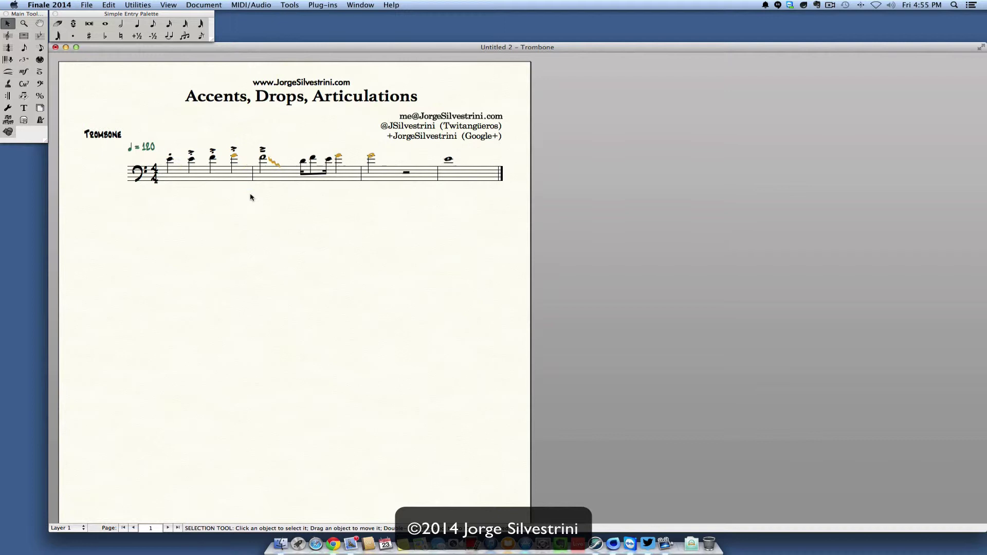
- Check the MIDI/Audio menu without changes, then delete the fall beside the measure-2 note
click(321, 4)
mouse_move(262, 4)
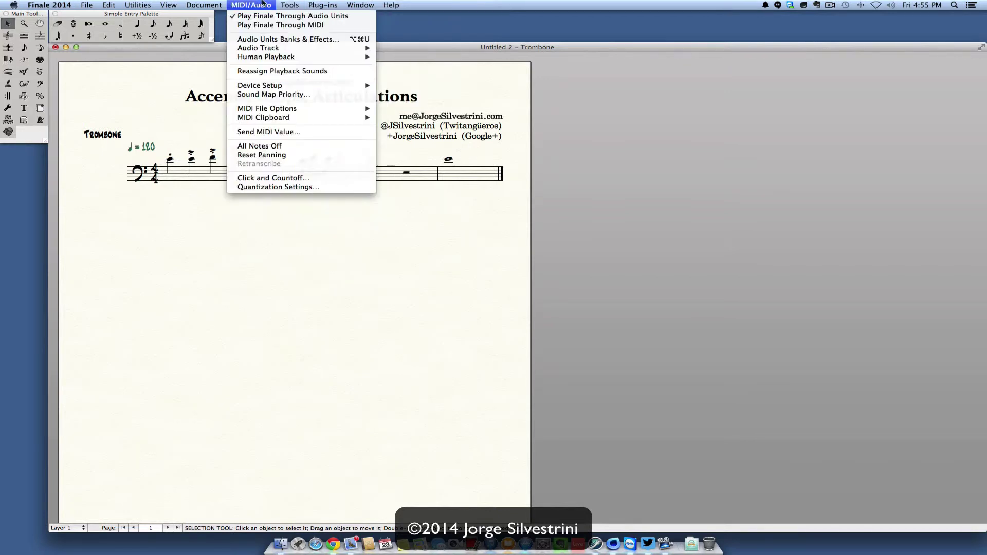
click(262, 4)
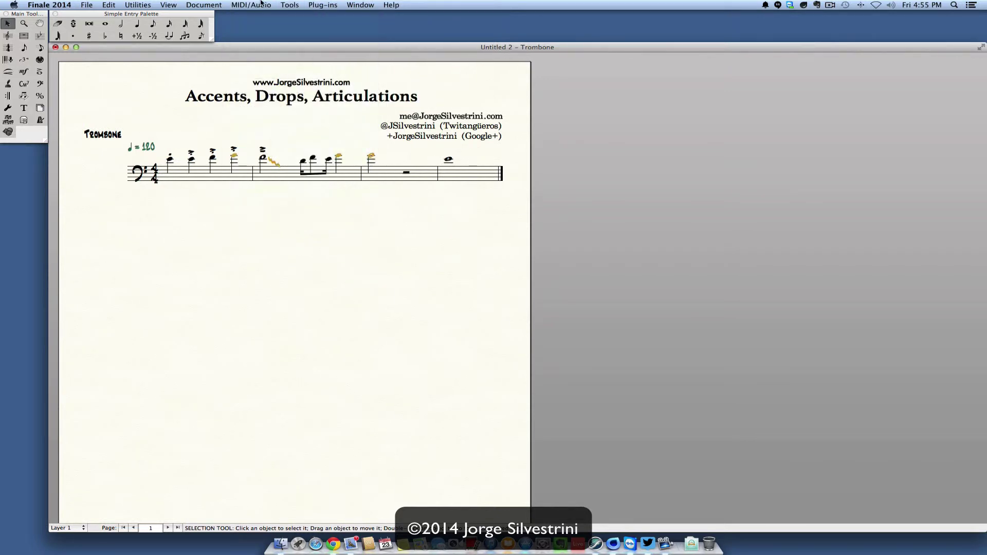
click(261, 4)
click(274, 163)
key(Delete)
- Attach drop articulation 74 to the measure-2 note, then return to selection and play back
click(40, 72)
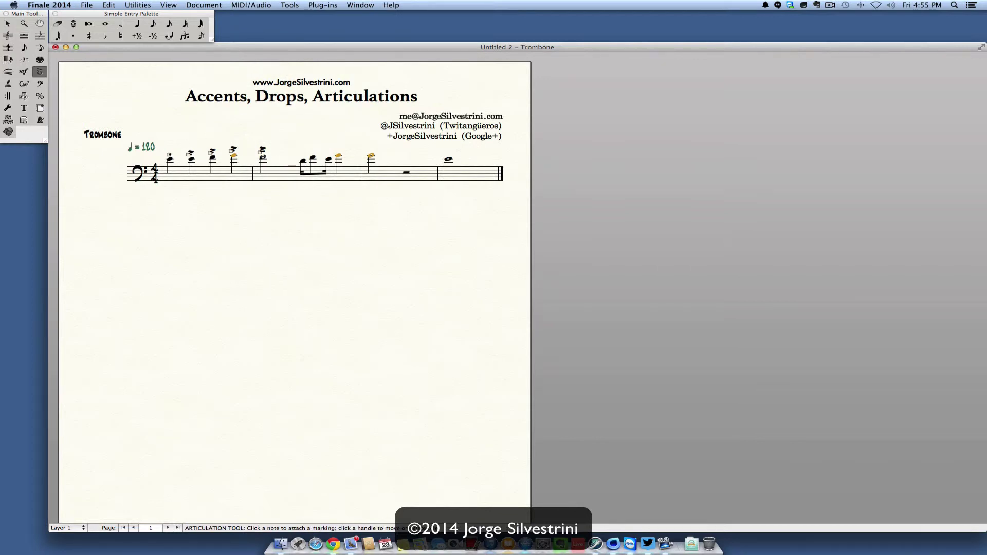
click(263, 156)
scroll(460, 197, down, 3)
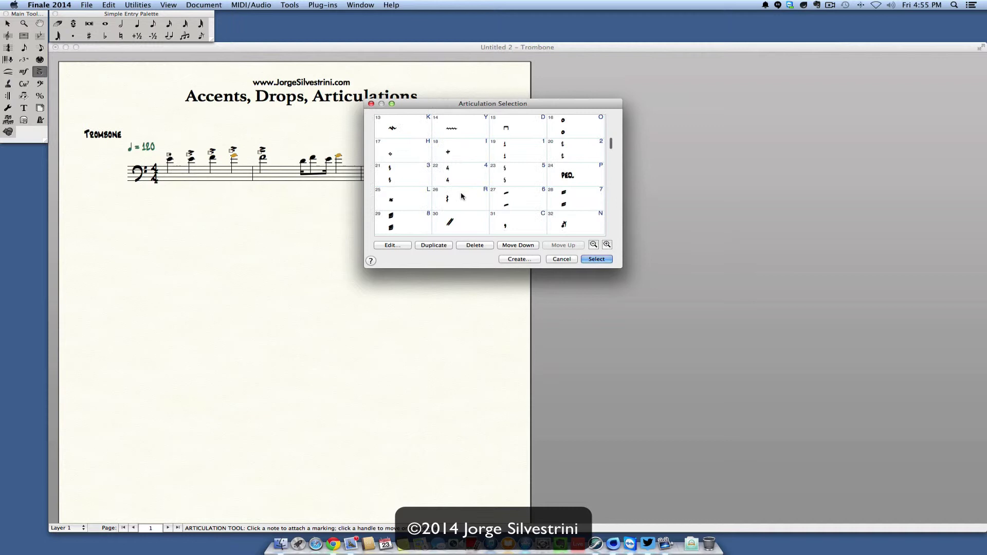
scroll(461, 196, down, 5)
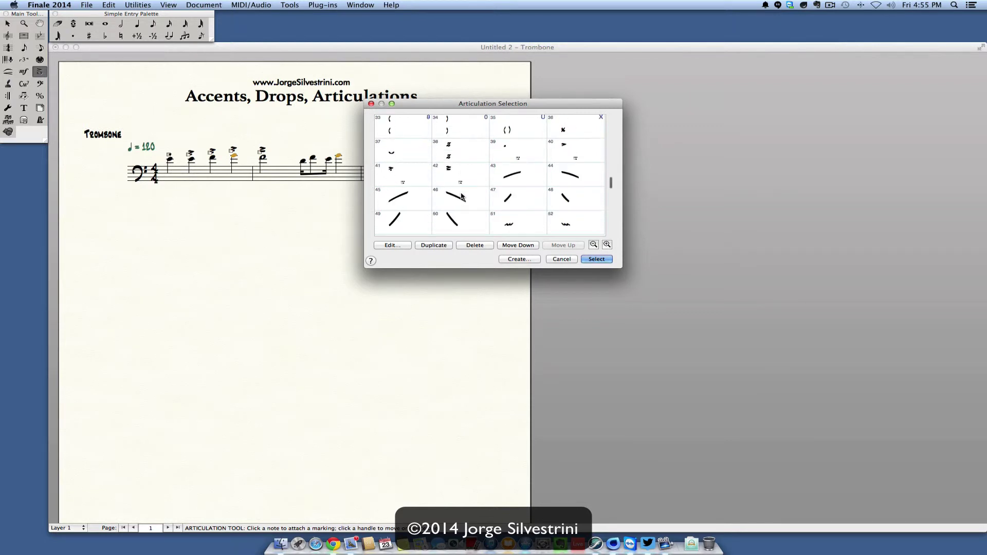
scroll(461, 196, down, 6)
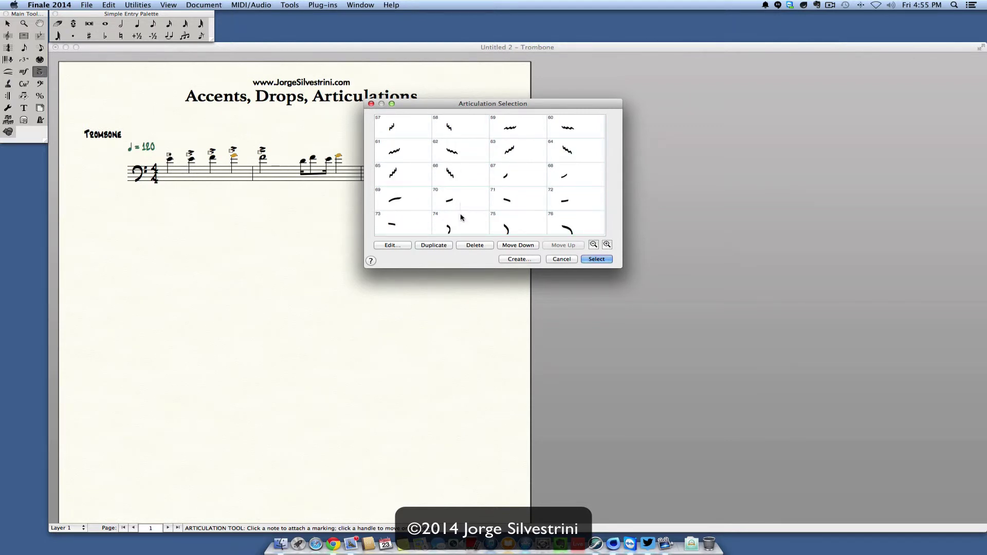
click(454, 227)
click(596, 259)
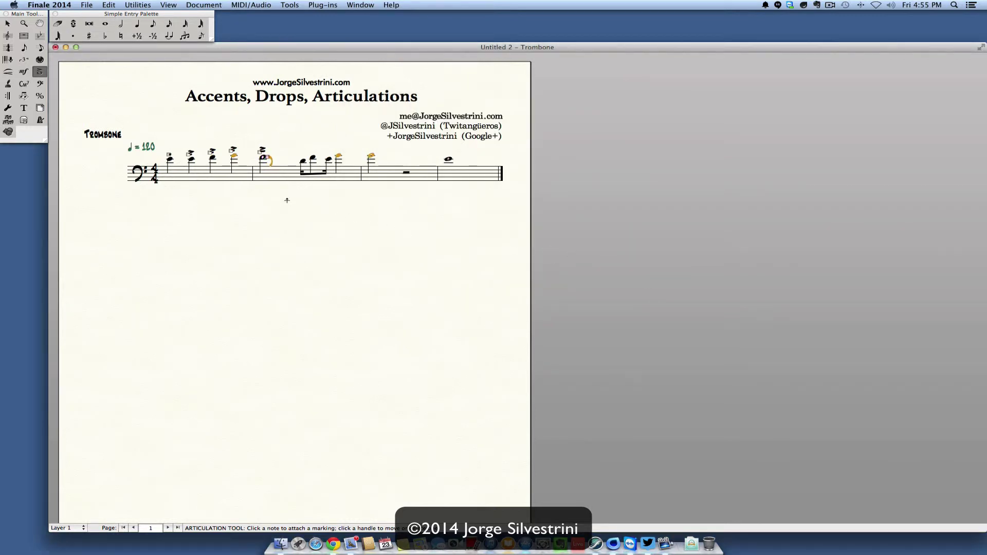
key(Escape)
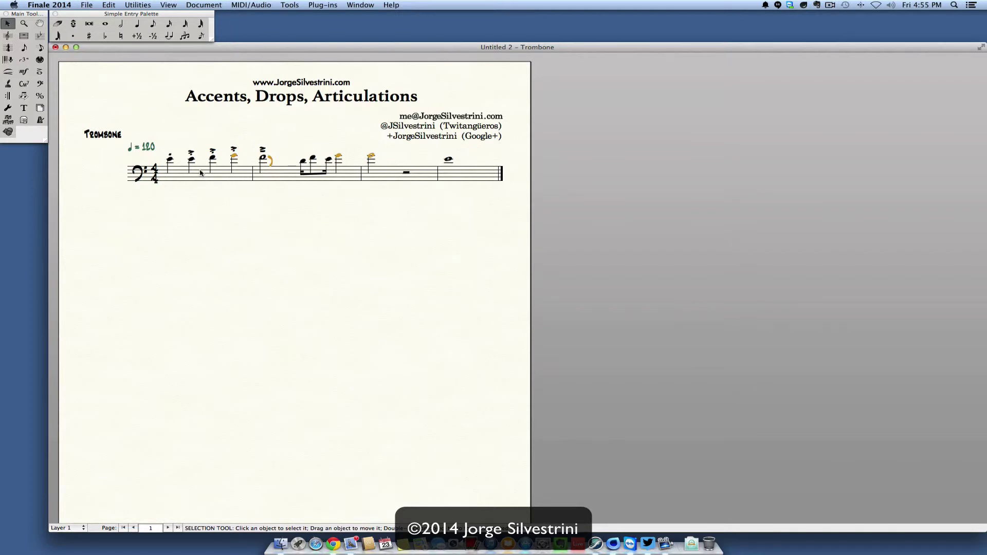
key(space)
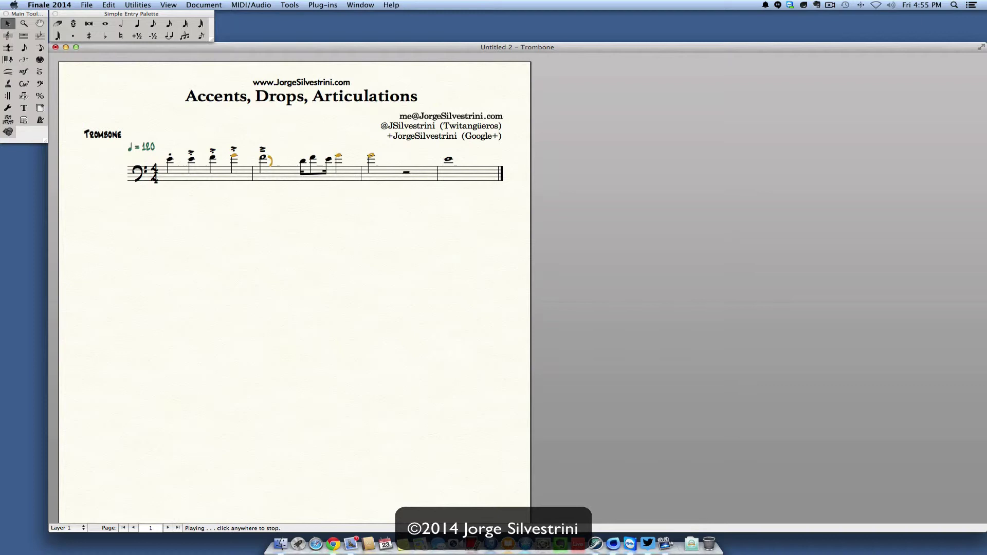
- Switch playback to Play Finale Through MIDI and replay the score from measure 1
click(216, 185)
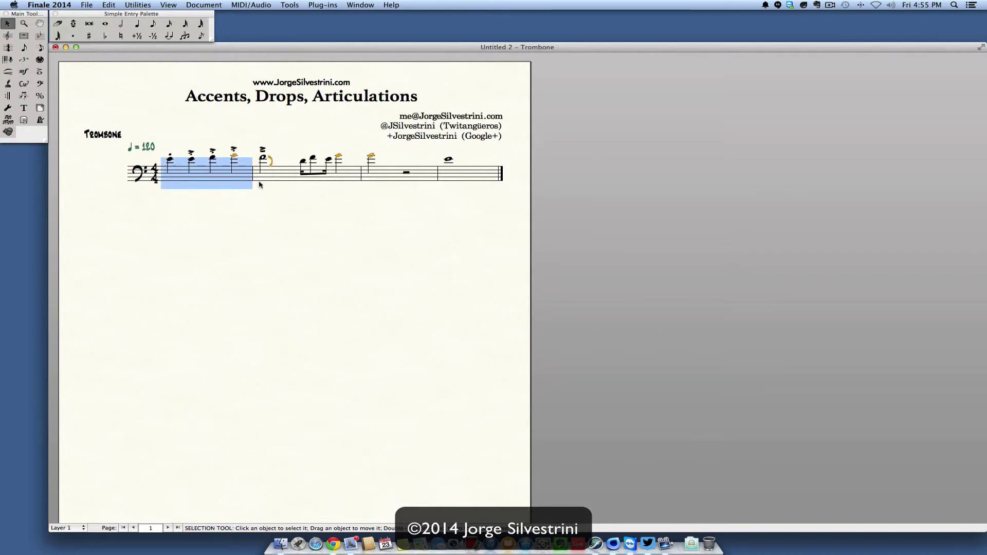
click(273, 189)
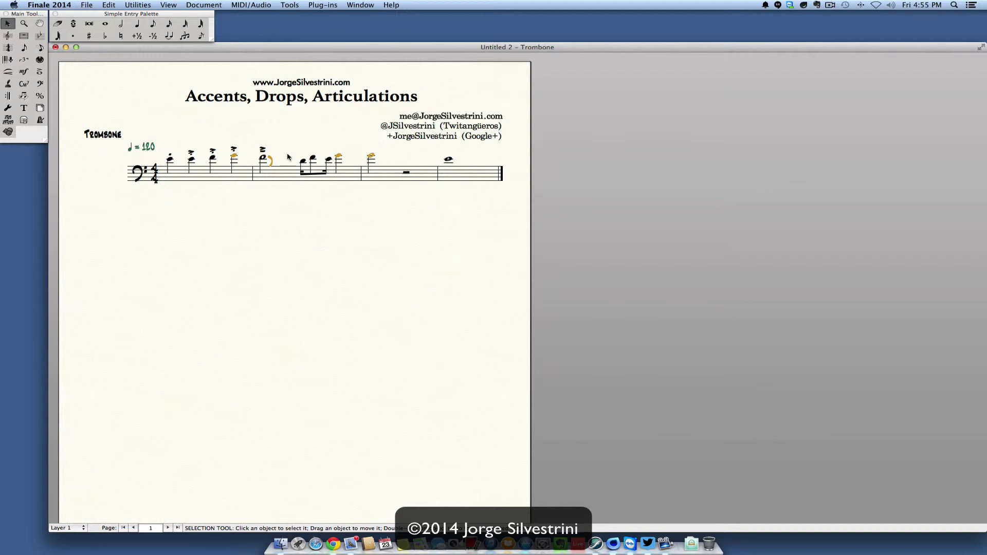
click(257, 6)
click(259, 29)
click(165, 176)
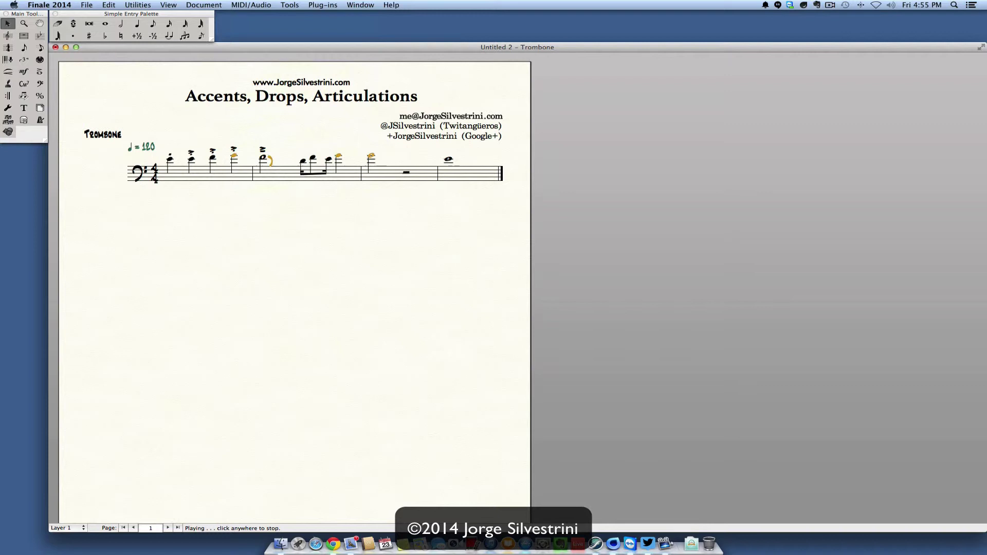
click(189, 178)
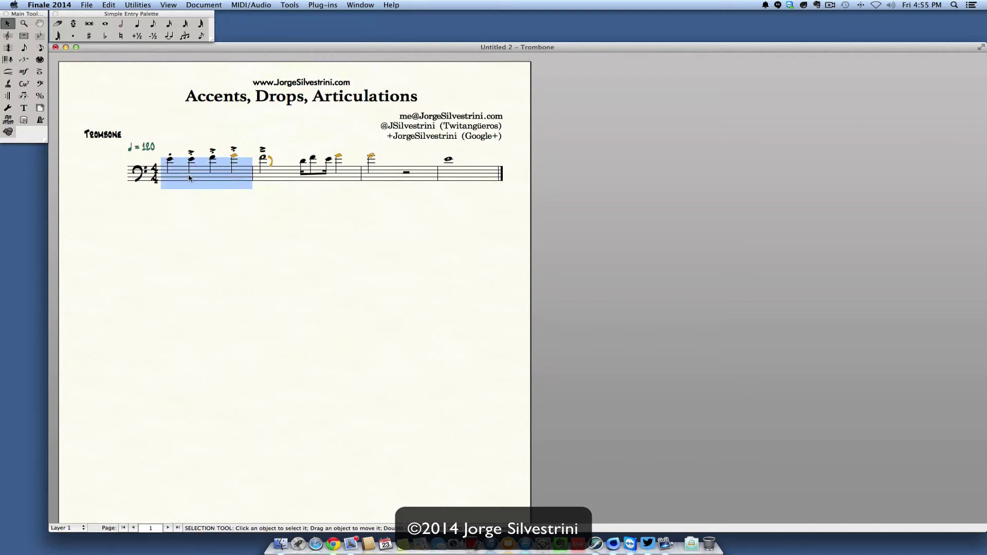
click(275, 187)
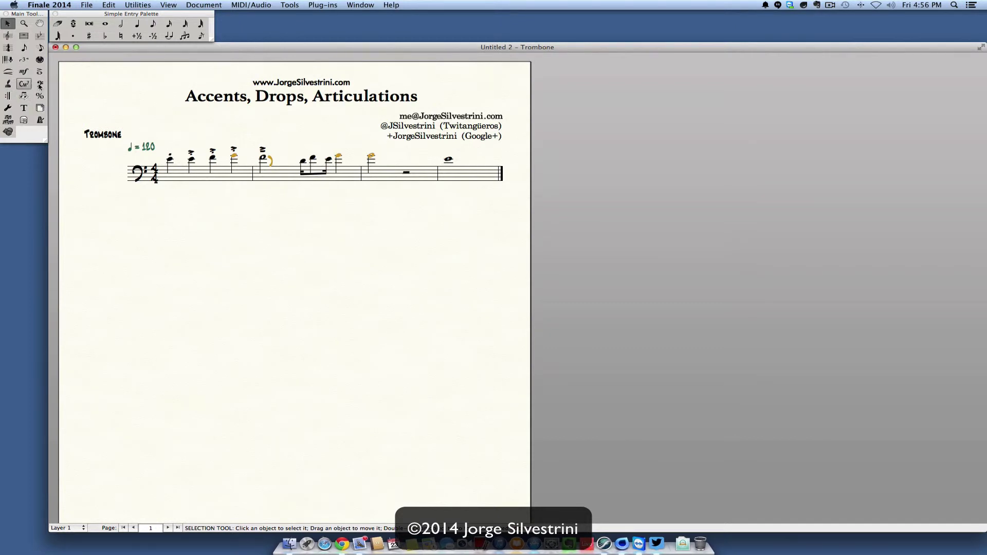
- Draw a plain Smart Shape slur across the beamed eighth notes, then return to selecting
click(8, 72)
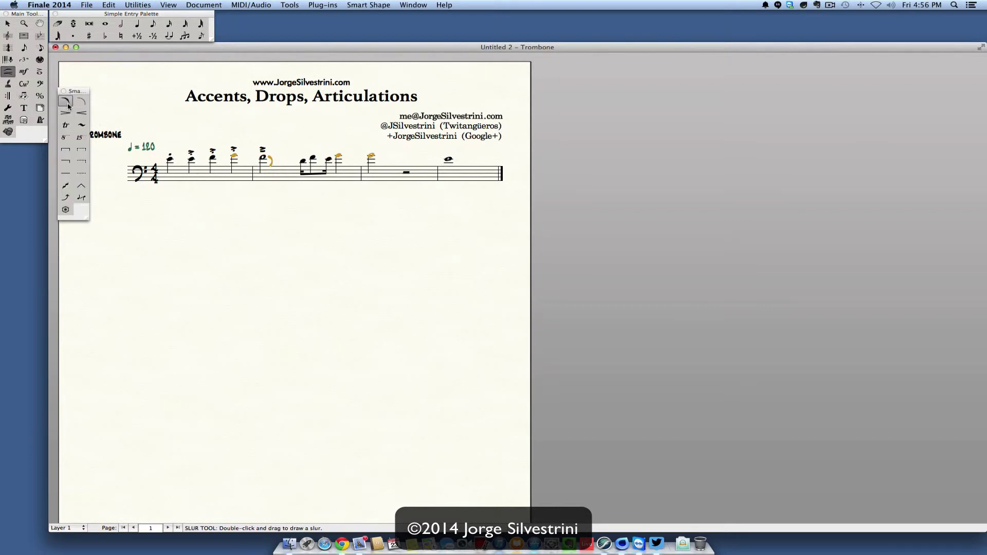
click(69, 104)
click(39, 71)
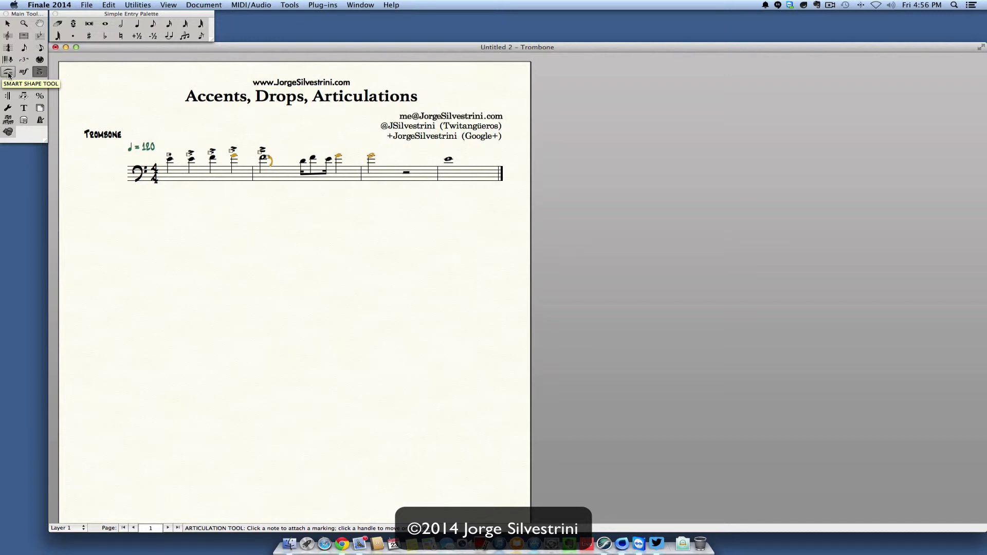
click(8, 75)
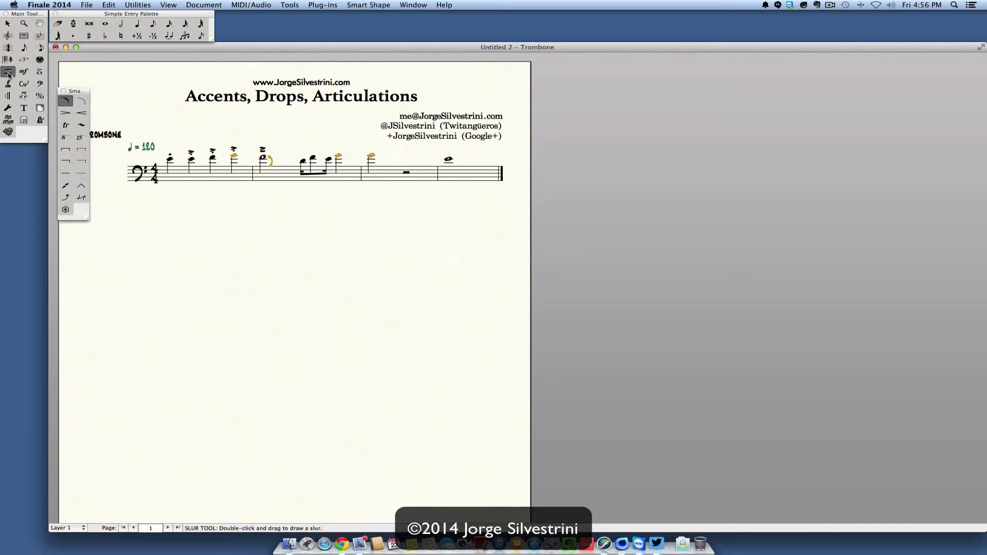
click(66, 104)
click(303, 160)
mouse_move(302, 160)
mouse_down()
mouse_move(339, 156)
mouse_move(324, 139)
mouse_move(314, 146)
mouse_move(340, 154)
mouse_move(329, 159)
mouse_move(373, 156)
mouse_up()
click(7, 24)
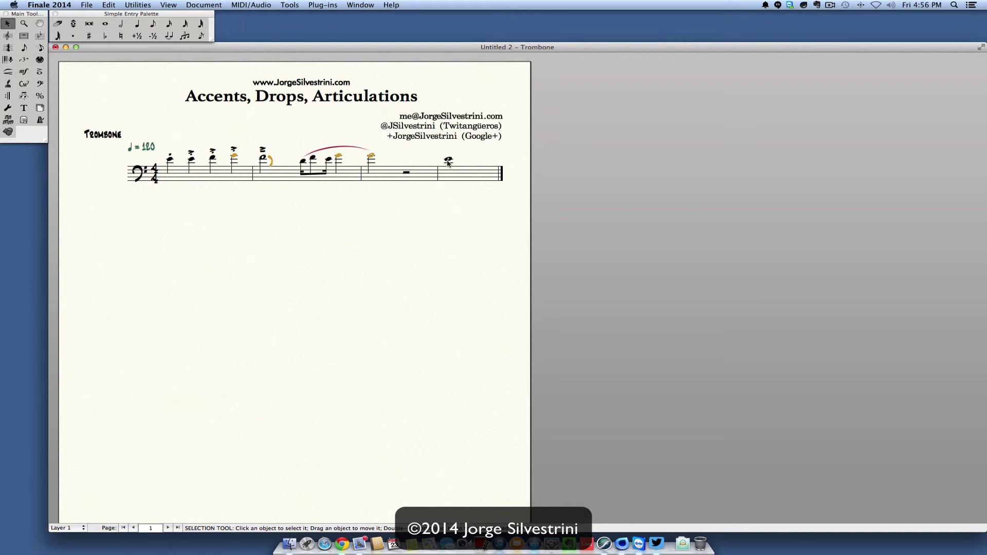
- Delete the measure-4 whole note, enter a half note there, and call up the articulation prompt with *
double_click(448, 163)
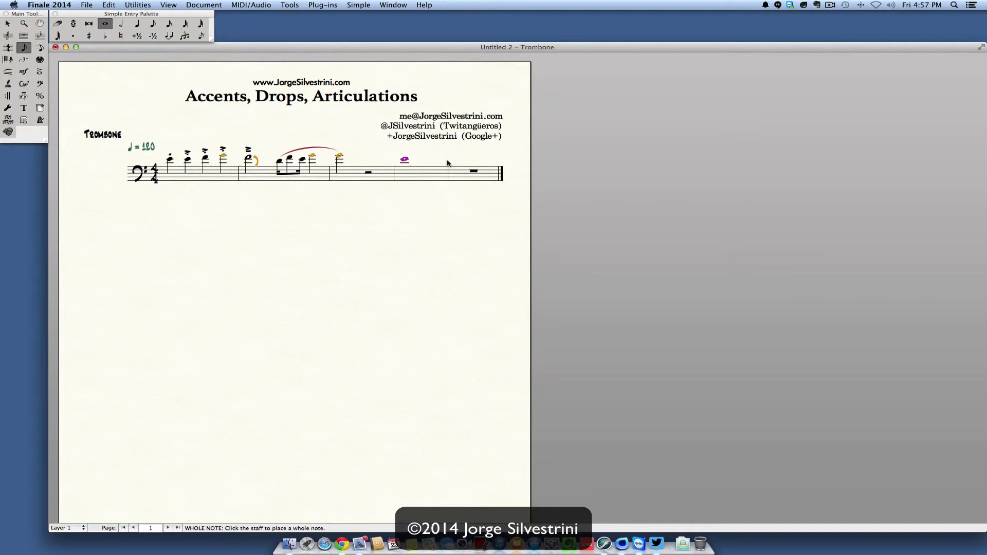
key(Delete)
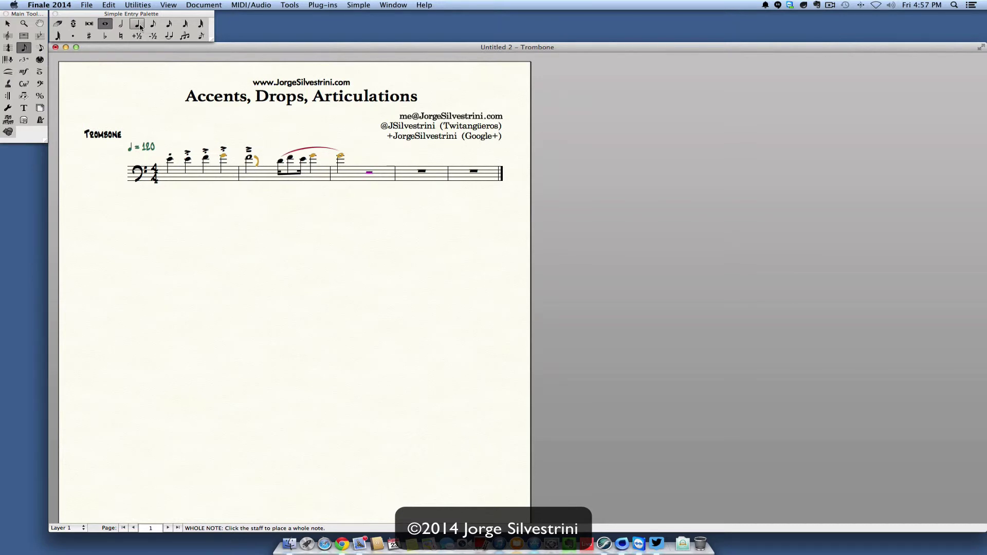
click(120, 28)
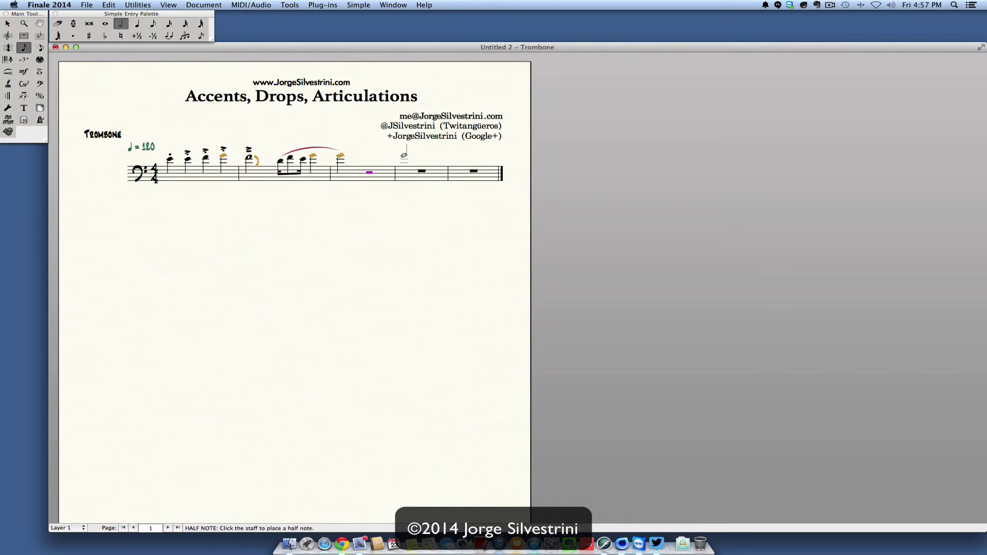
click(404, 154)
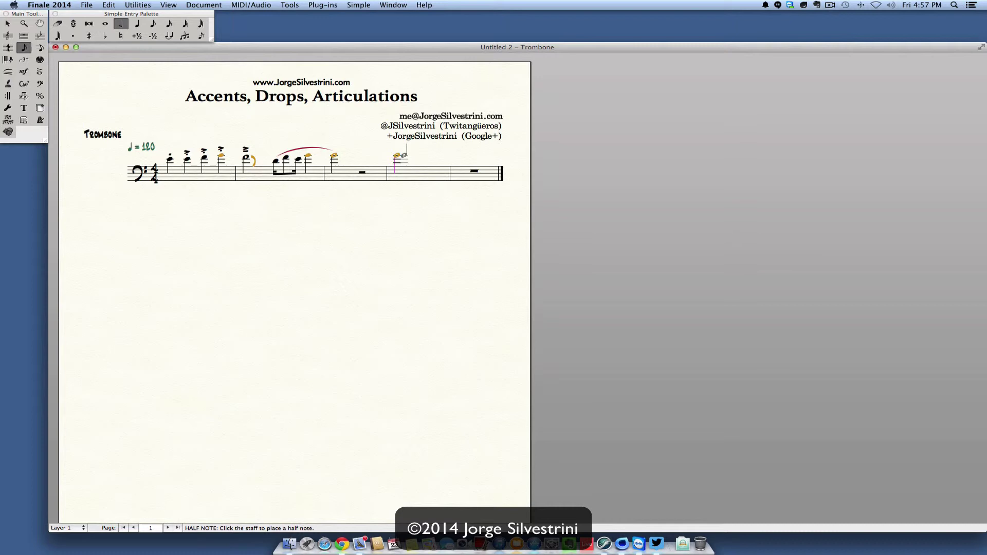
key(asterisk)
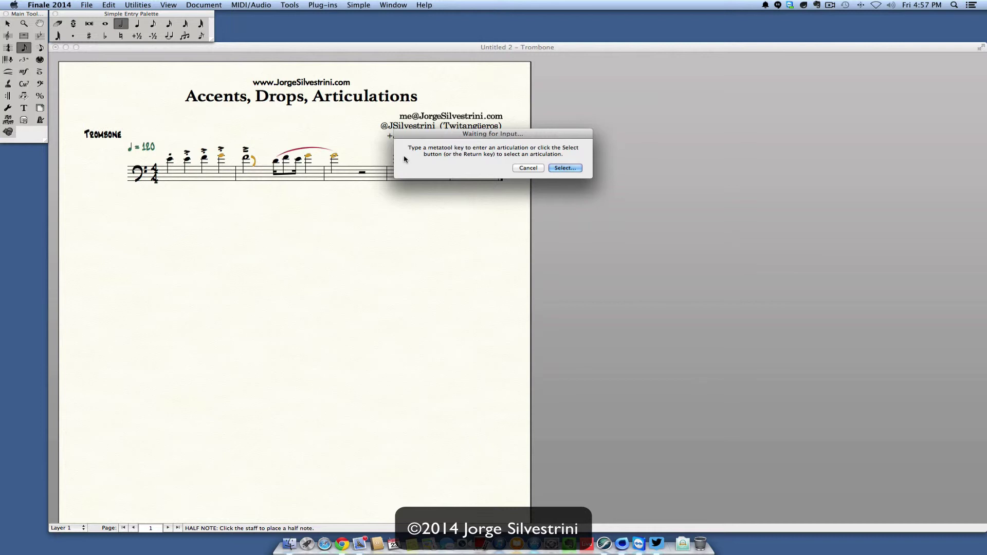
- Give the new half note an accent using the A articulation shortcut, then leave note entry
key(a)
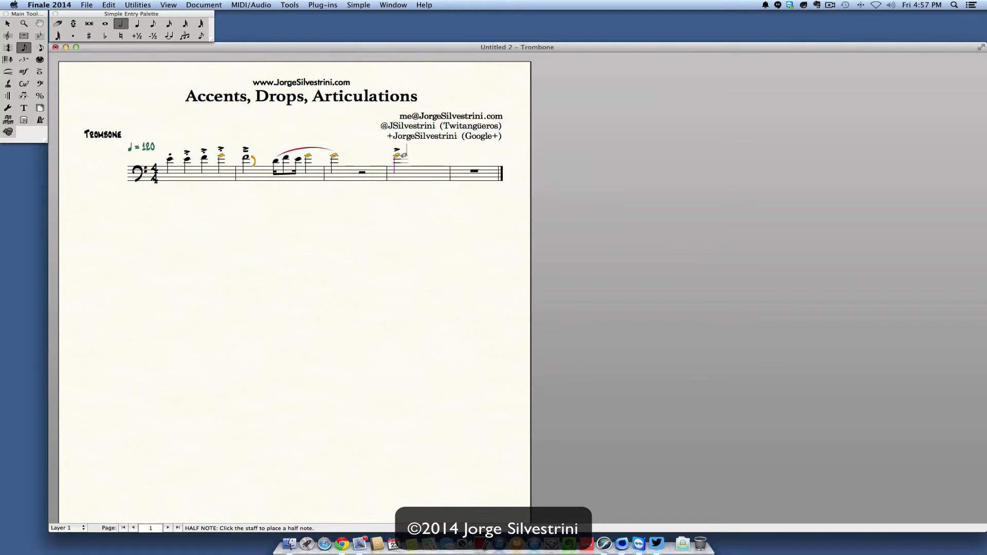
key(asterisk)
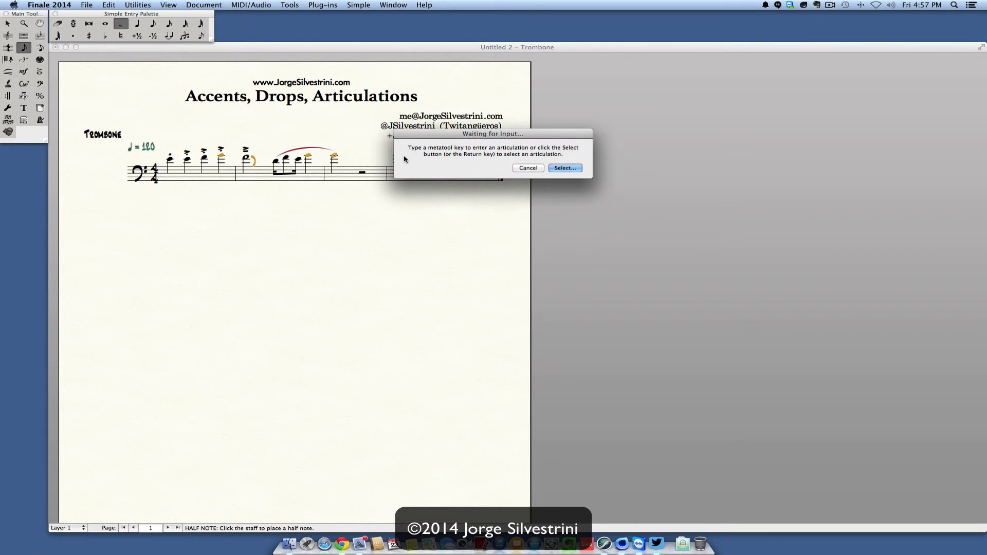
key(a)
key(Escape)
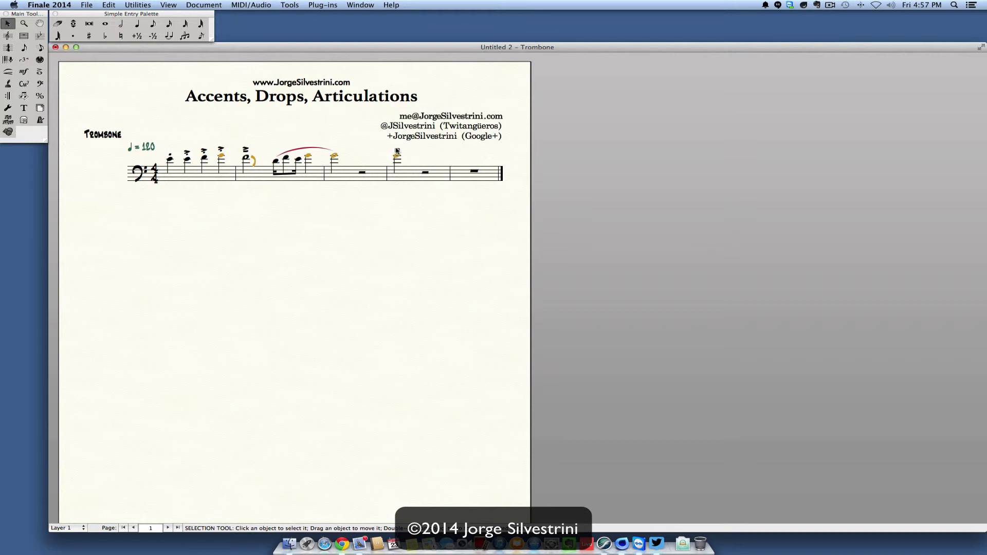
- Select the measures around the new half note with the Selection tool
click(408, 174)
click(390, 212)
click(468, 179)
- With the Articulation tool, bring up the articulation choices for the note in measure 3
click(410, 174)
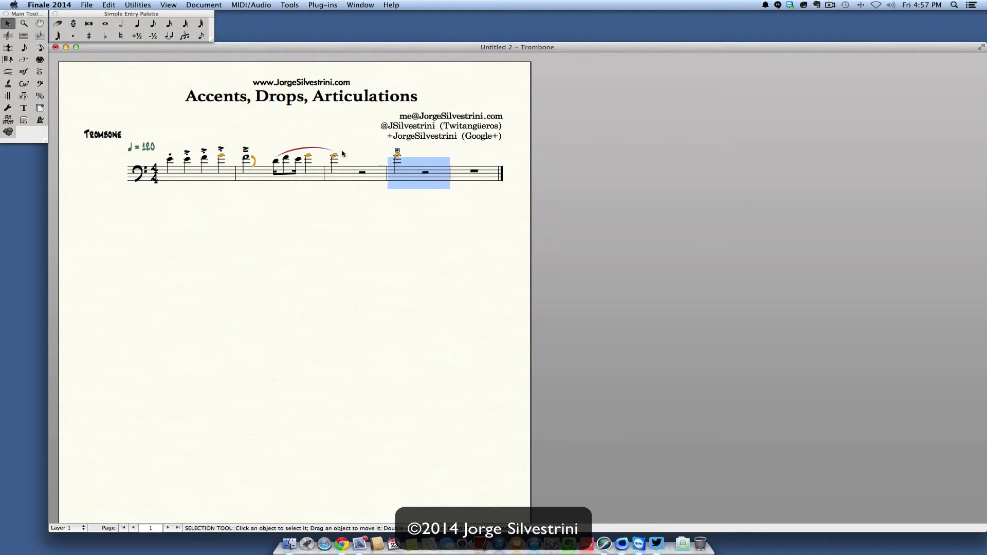
click(40, 71)
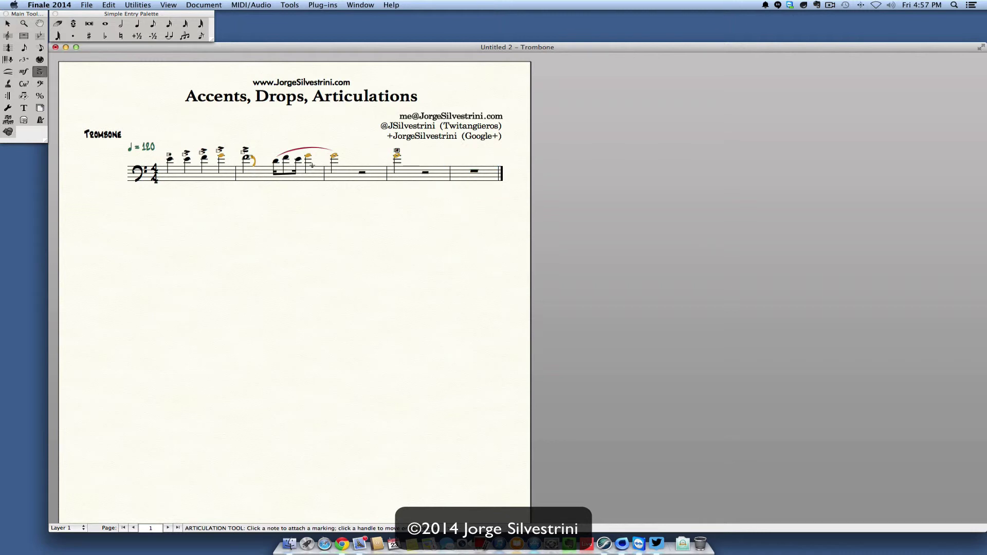
click(337, 156)
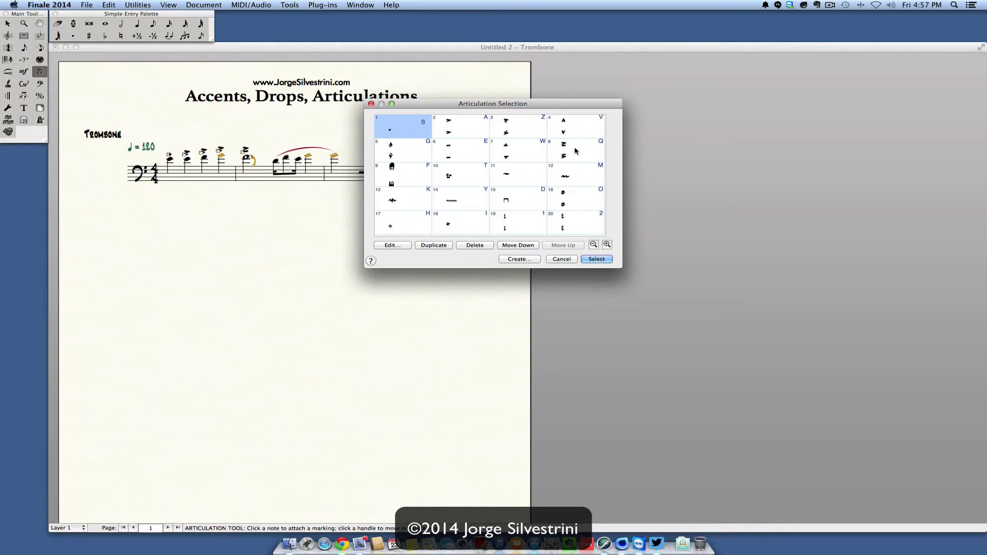
- Select articulation 56, the drop, and open it in the Articulation Designer
scroll(573, 154, down, 2)
scroll(573, 154, down, 8)
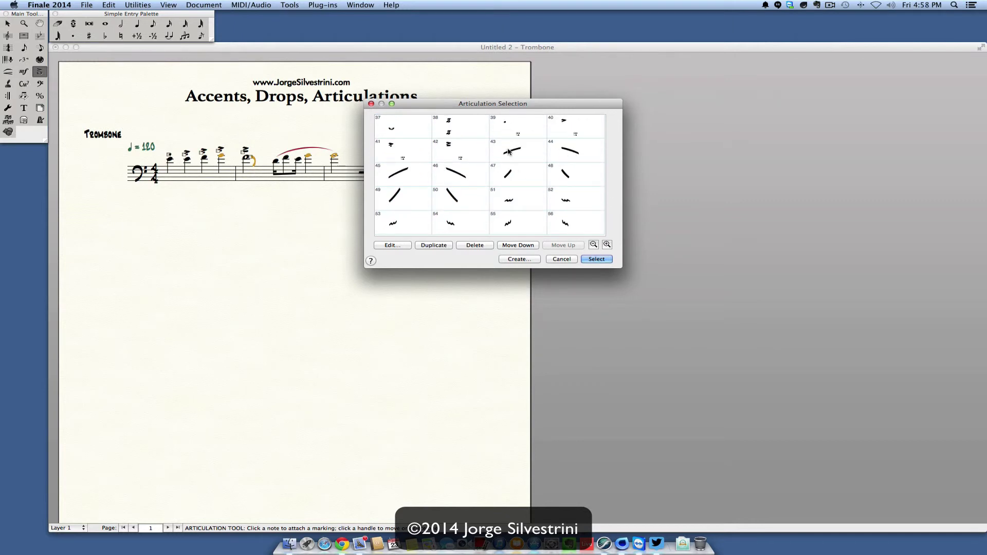
scroll(503, 152, up, 2)
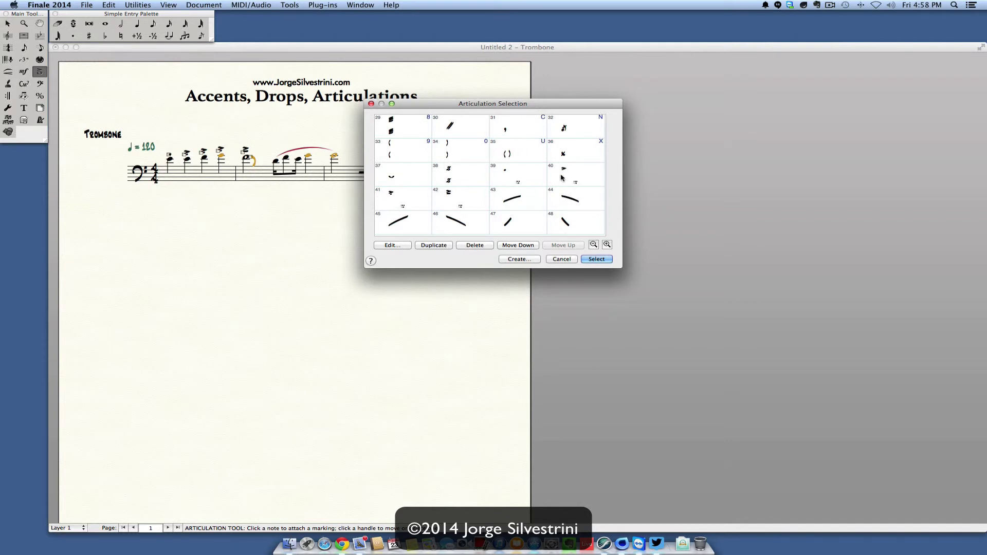
scroll(556, 195, down, 4)
scroll(557, 196, down, 3)
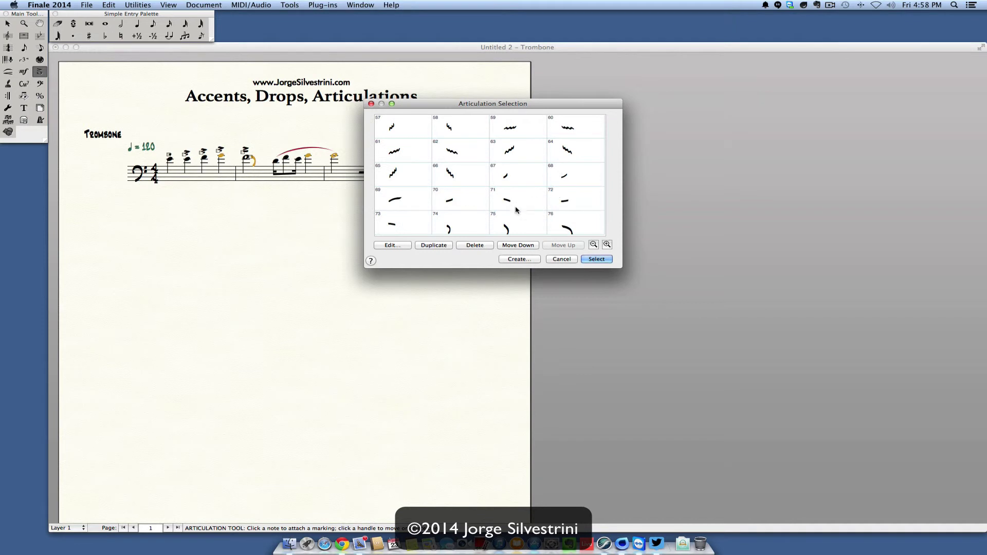
scroll(517, 195, up, 1)
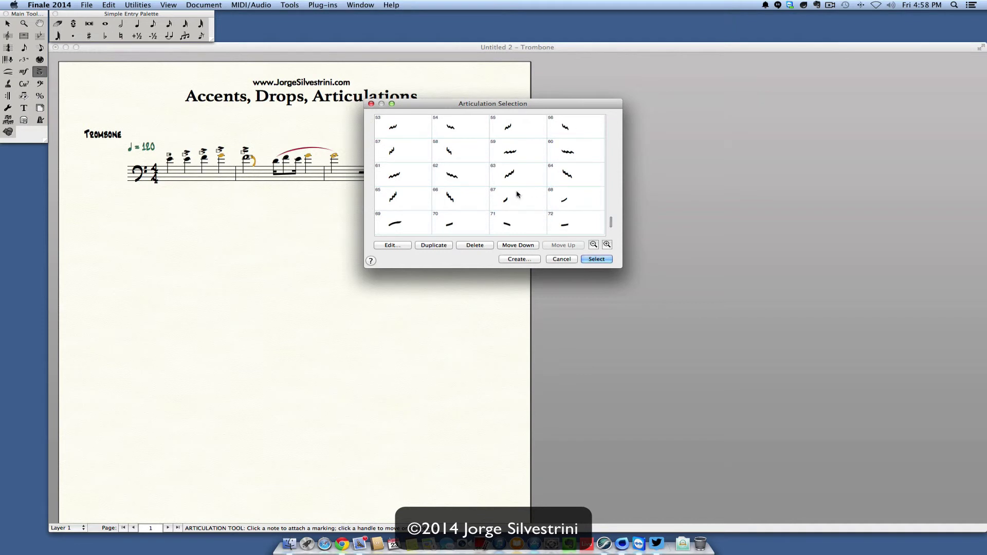
click(584, 131)
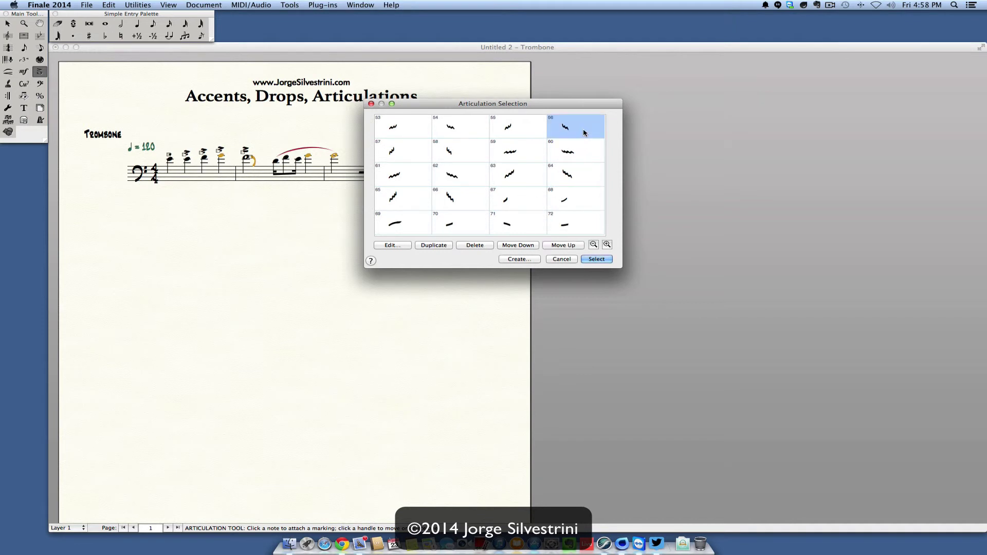
click(391, 246)
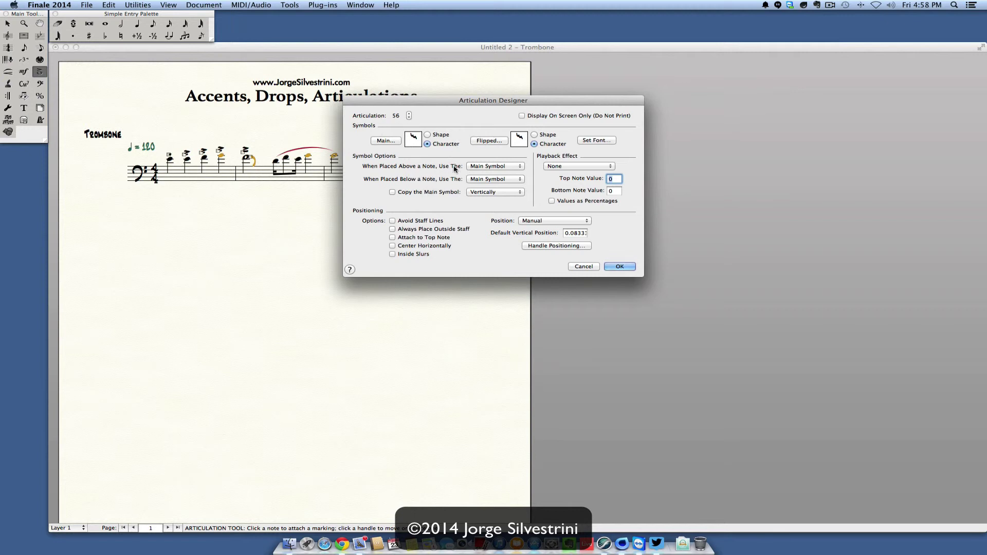
- Confirm the drop's Playback Effect stays at None and cancel without changes
click(569, 165)
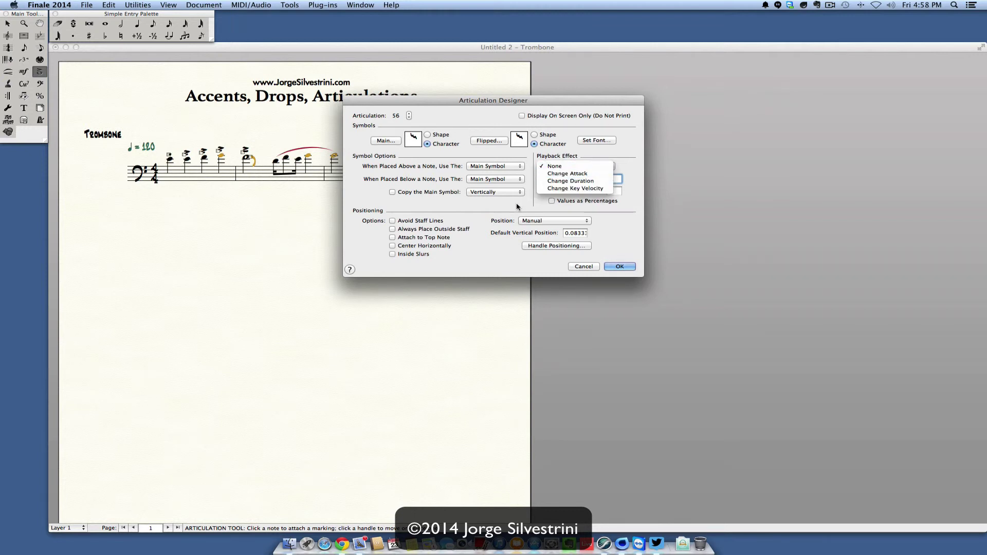
click(569, 166)
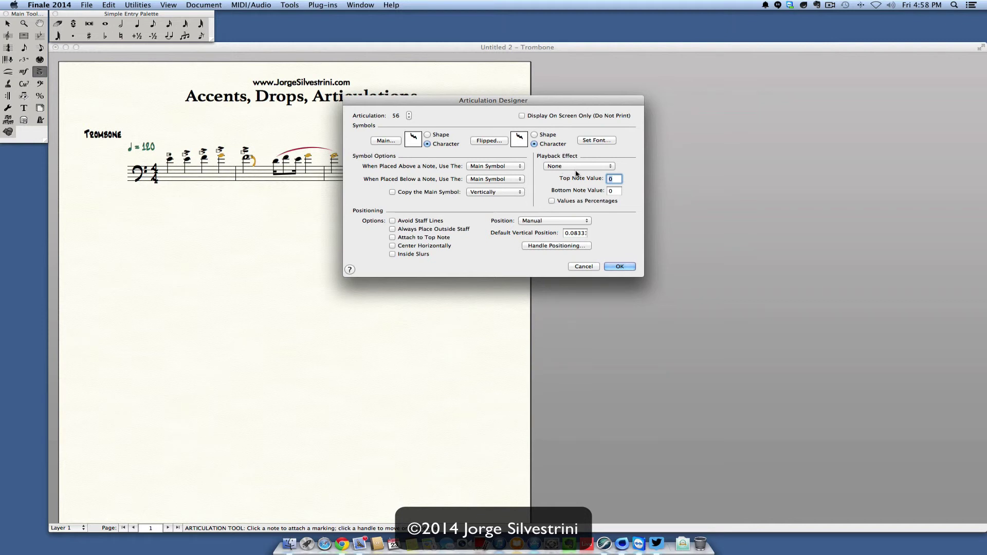
click(583, 267)
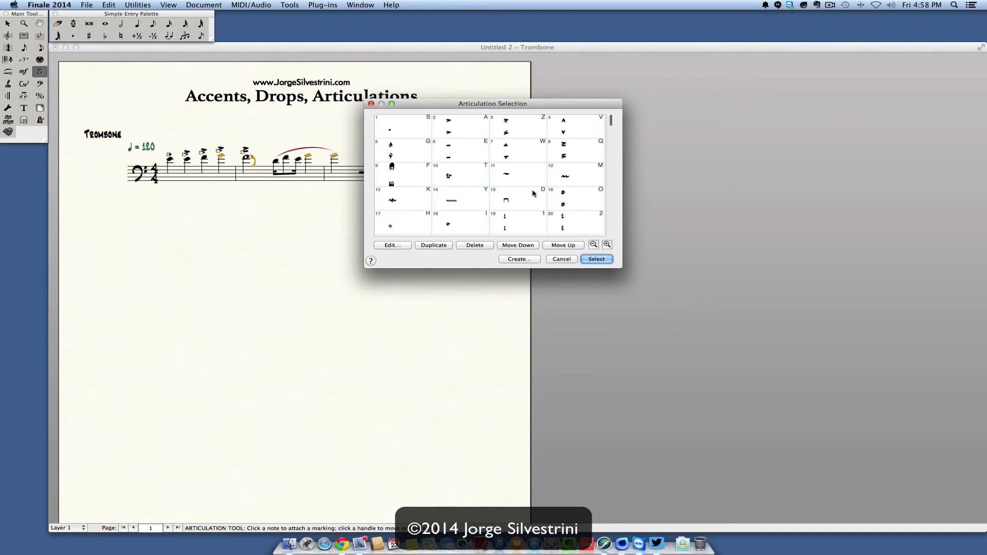
- Check that the staccato (articulation 1) plays back as Change Duration 40%, then cancel both articulation dialogs
click(405, 129)
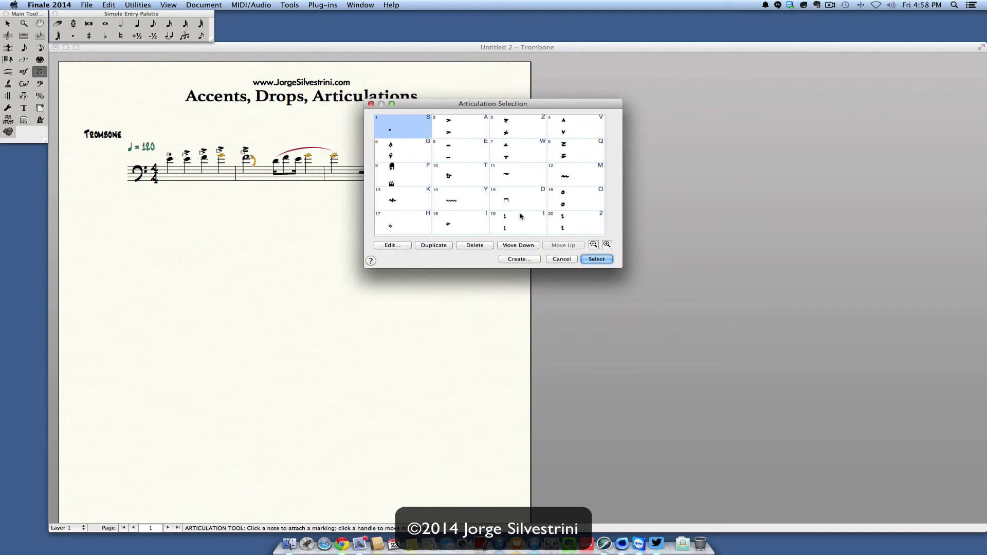
click(392, 245)
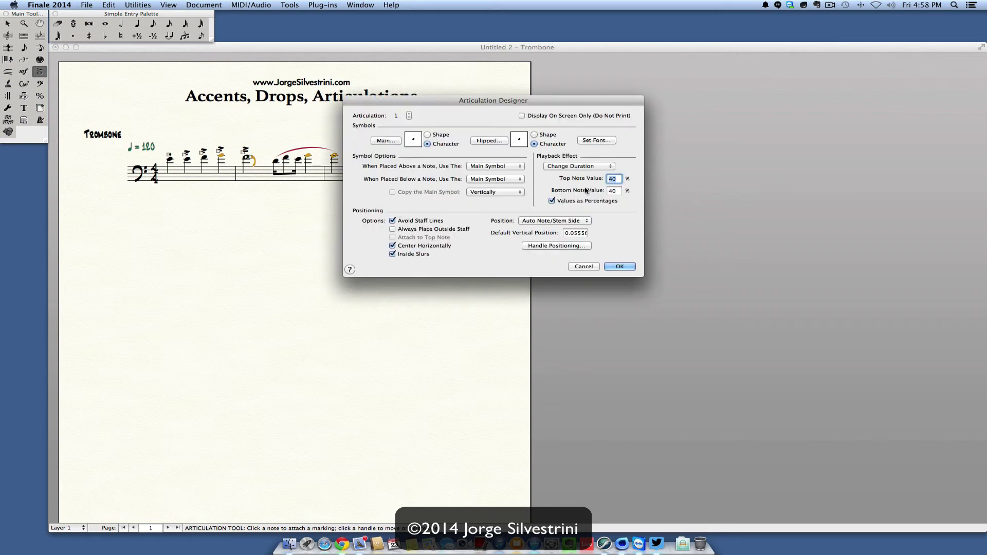
click(598, 167)
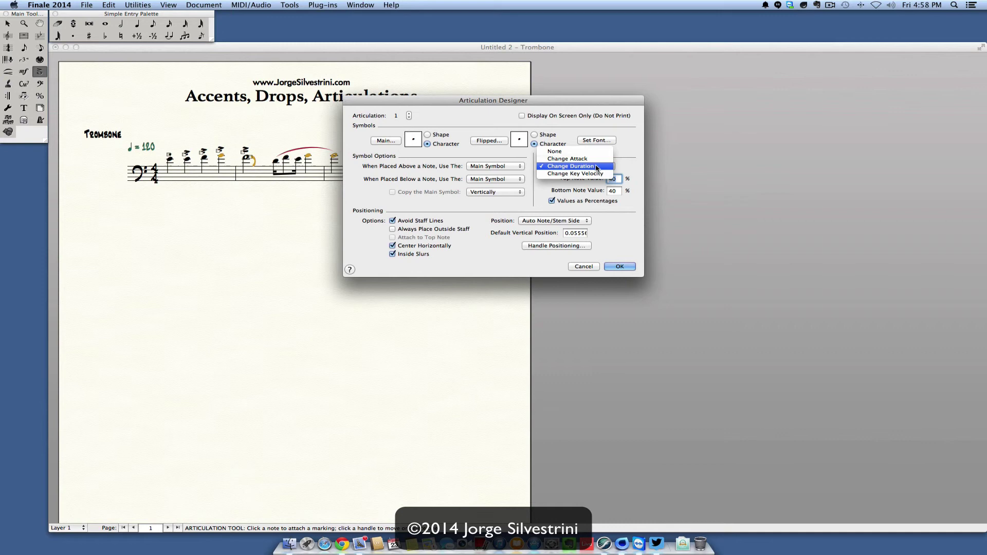
click(493, 216)
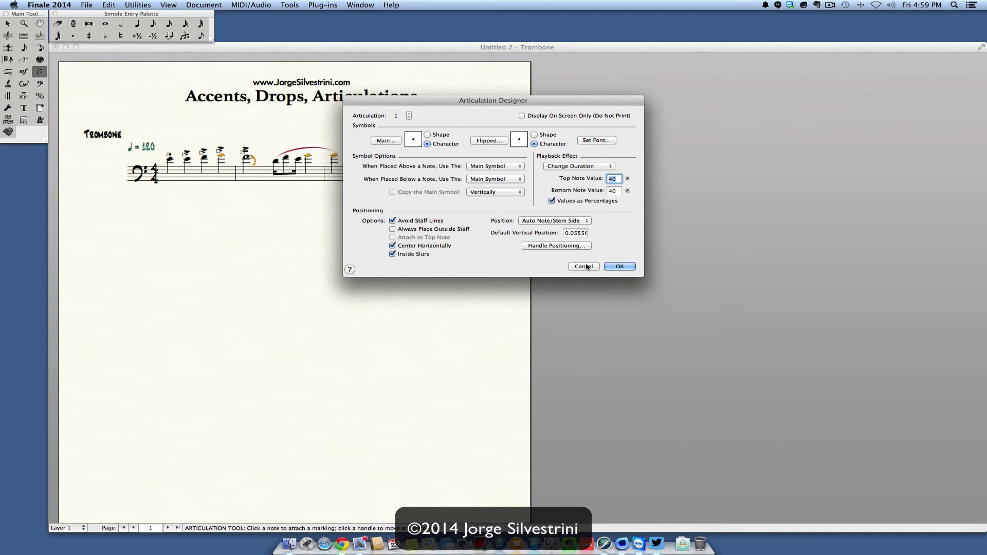
click(586, 266)
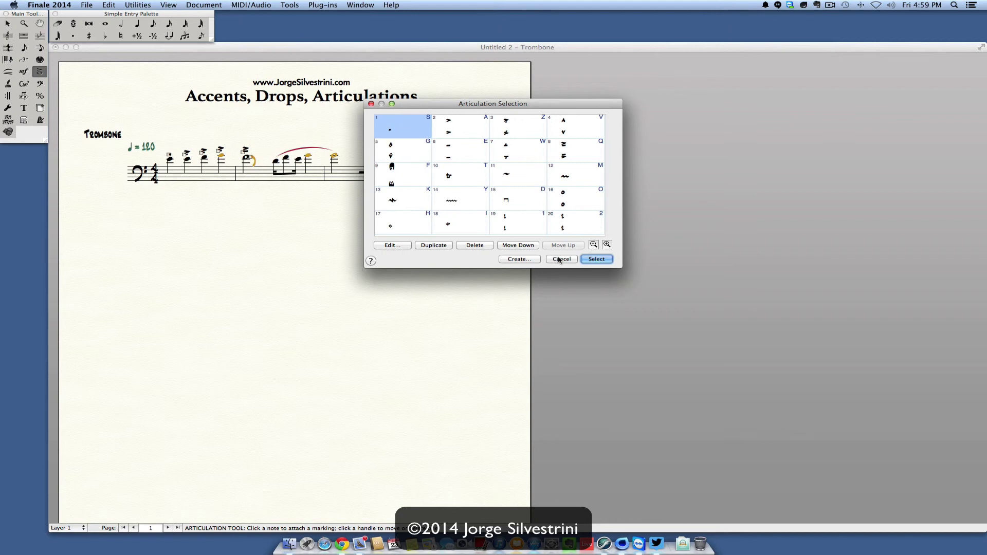
click(560, 259)
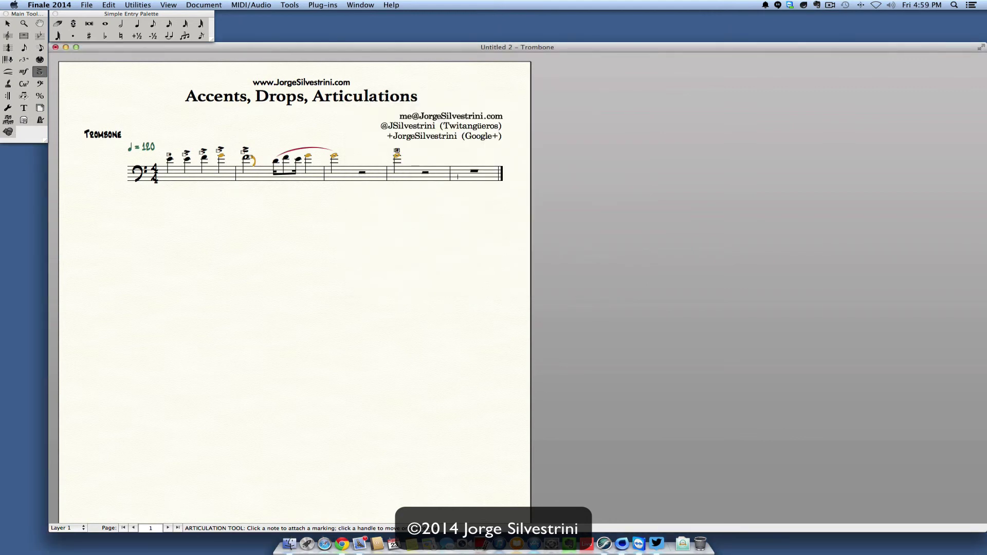
- Delete the empty last measure stack, then bring up articulation choices for a note
key(Escape)
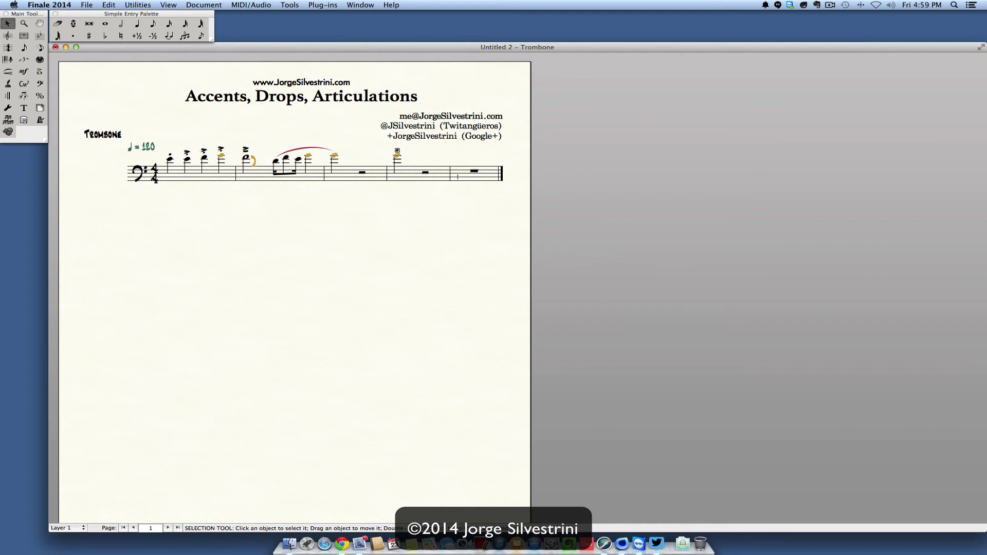
click(458, 178)
right_click(458, 178)
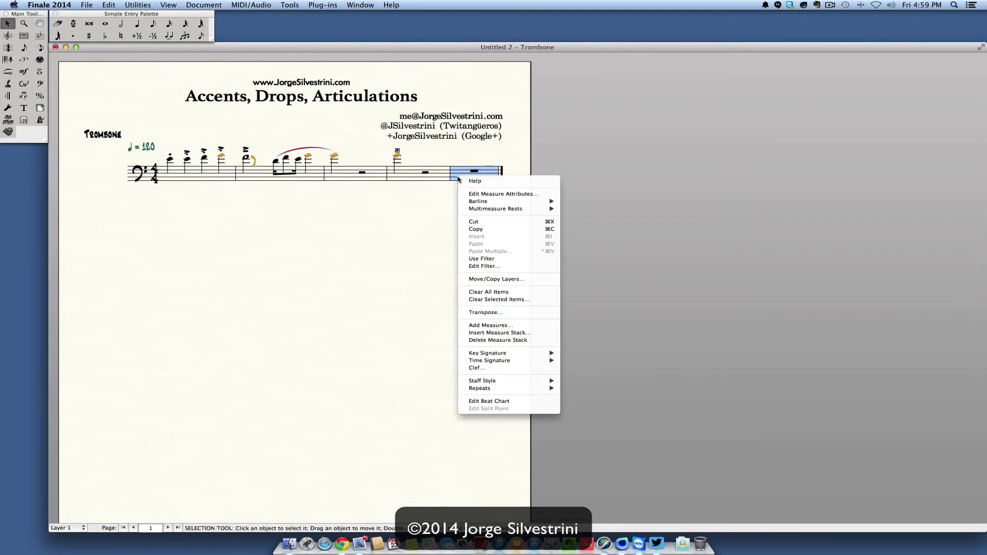
click(483, 340)
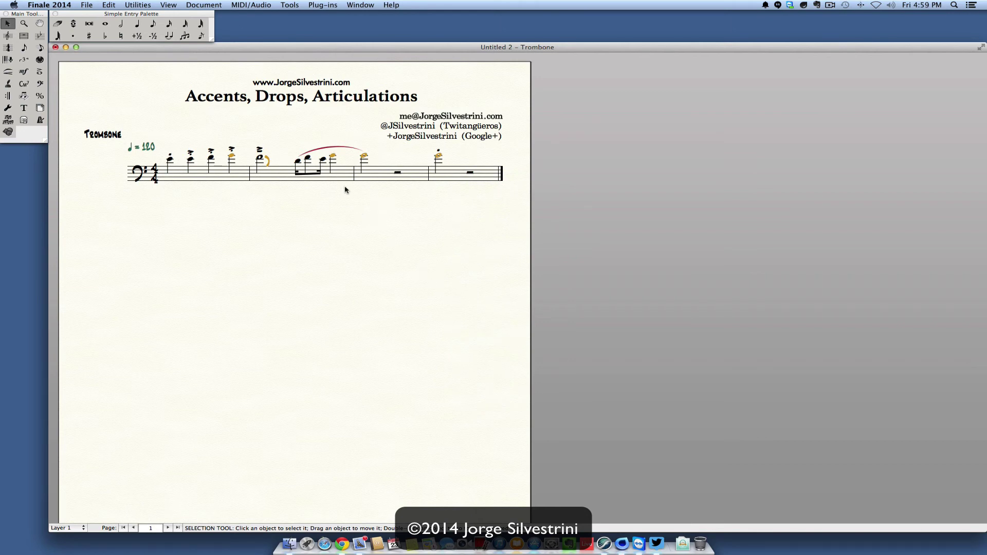
click(40, 74)
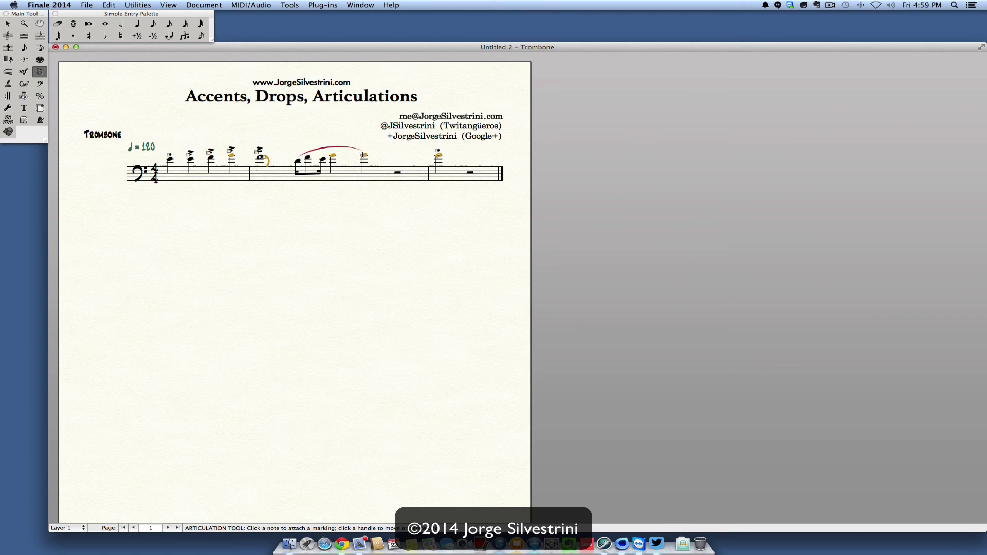
click(451, 150)
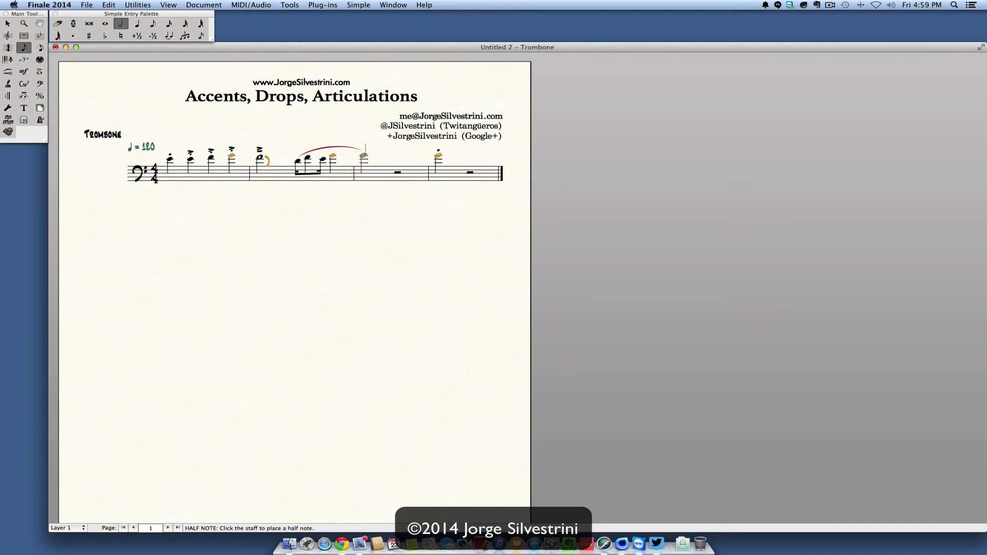
- Put a tenuto dash above the half note at the start of measure 3
click(364, 155)
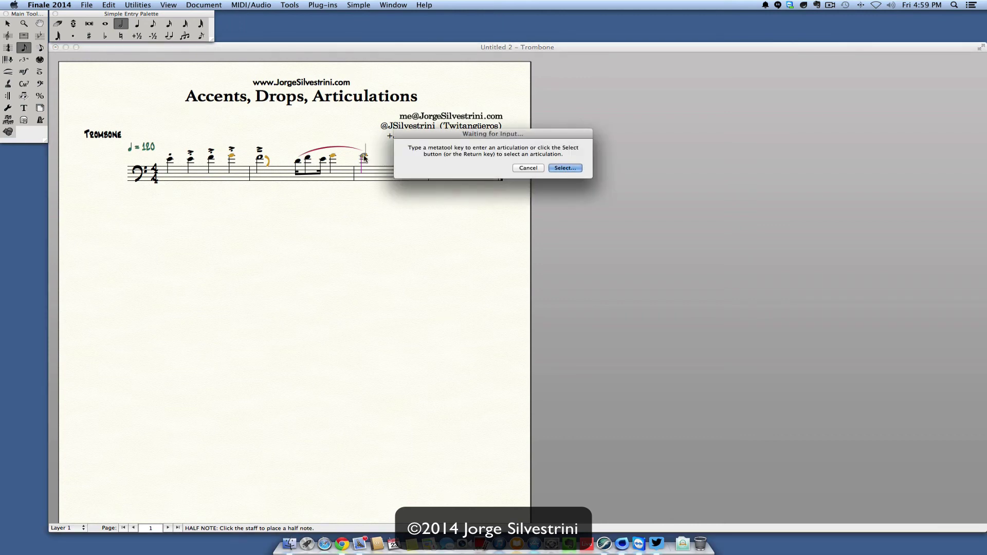
key(Return)
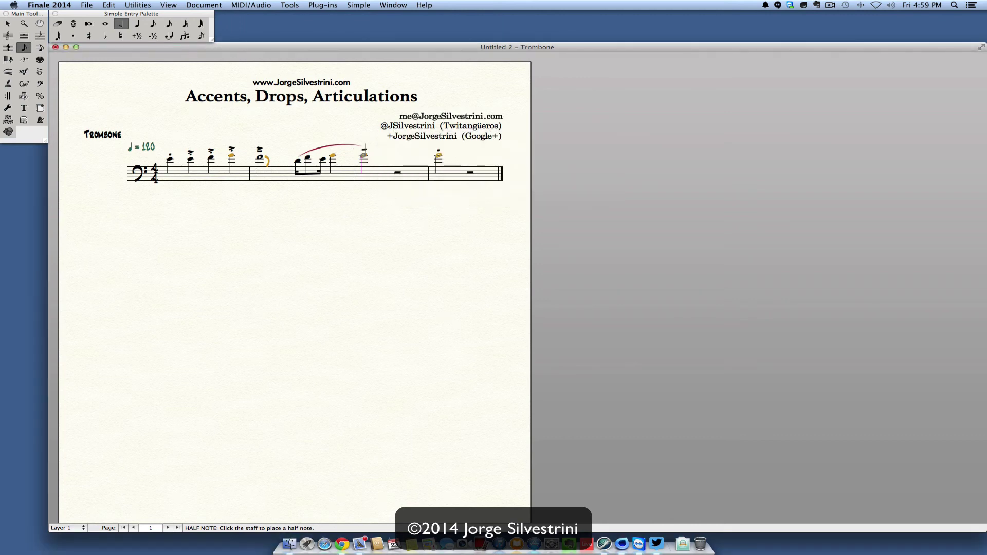
key(Escape)
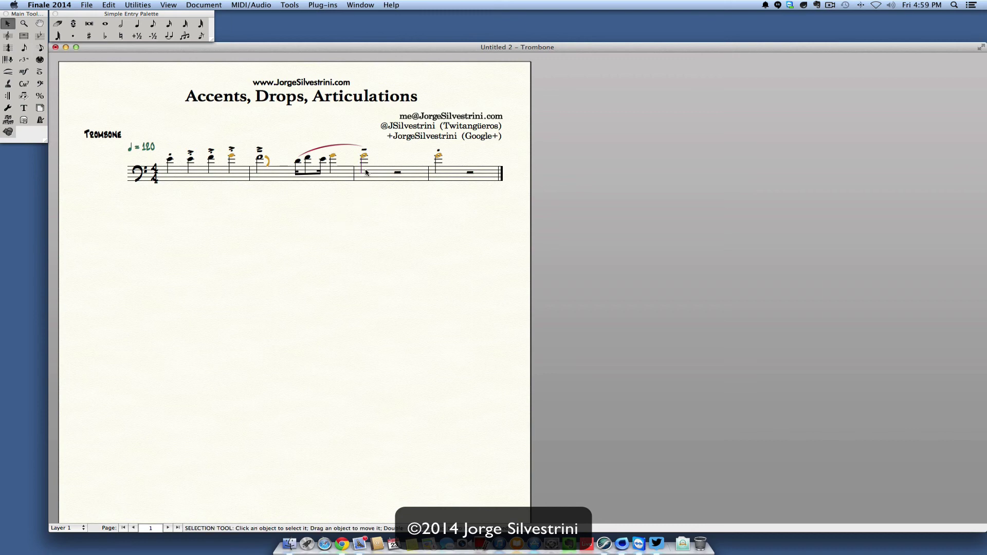